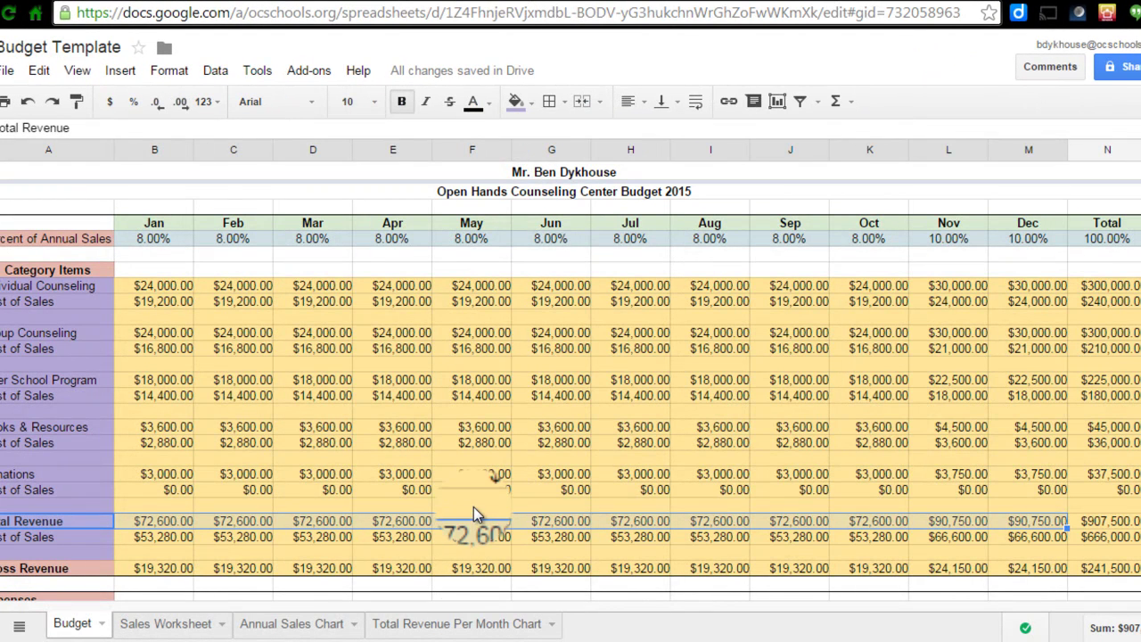
Open the 'Total Revenue Per Month Chart' sheet showing the monthly revenue line chart
{"action": "left_click", "coordinate": [463, 623]}
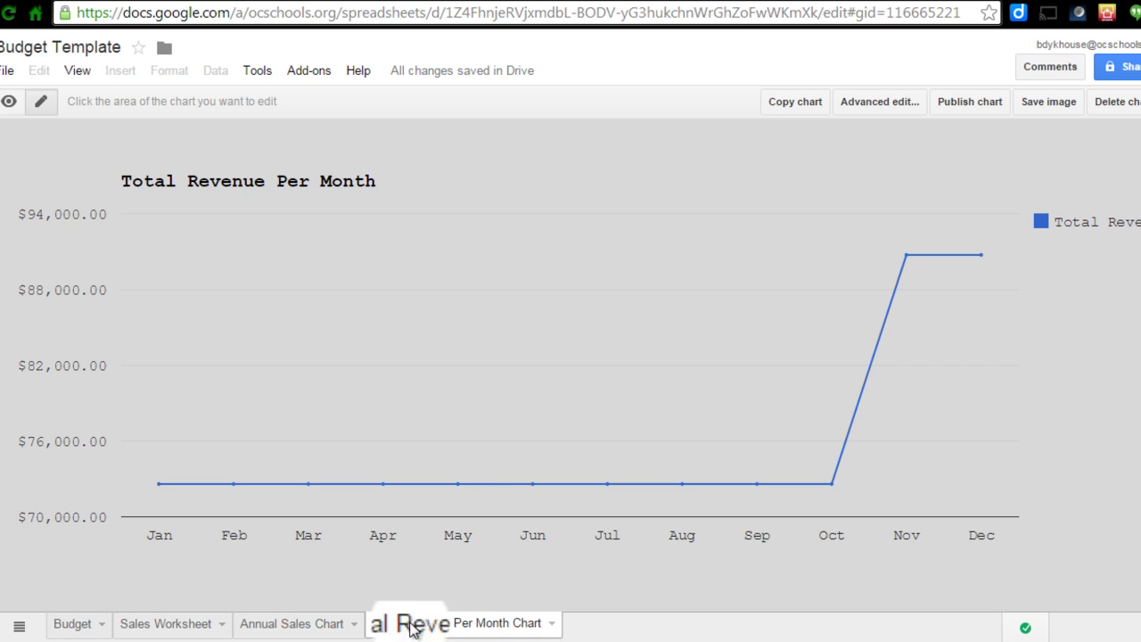
Delete the 'Total Revenue Per Month Chart' sheet from the workbook
{"action": "left_click", "coordinate": [303, 627]}
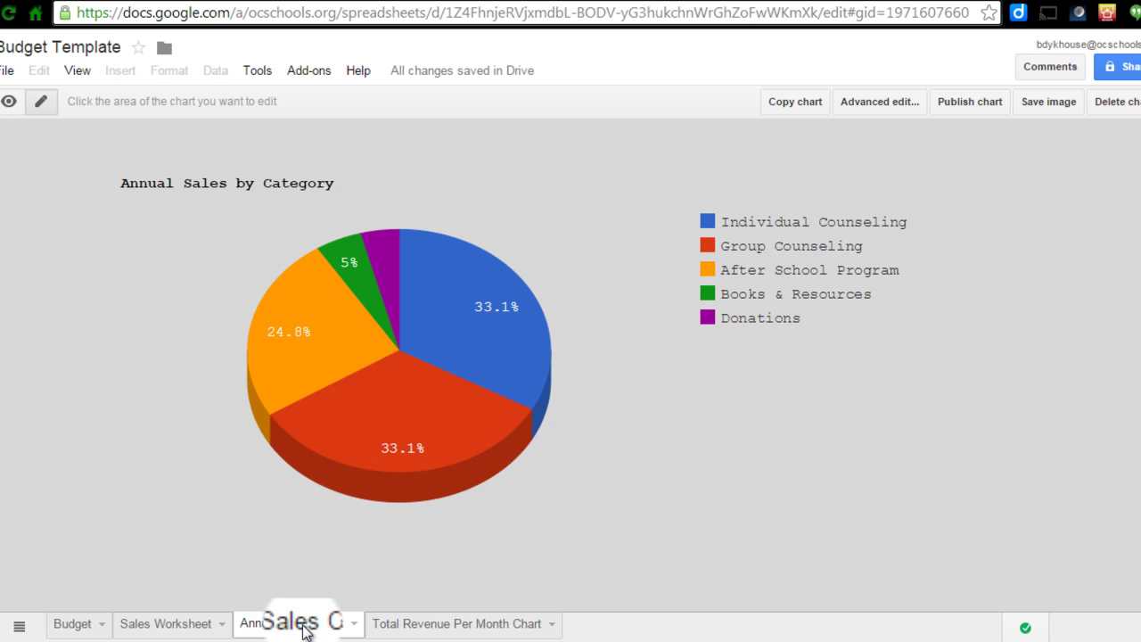
{"action": "left_click", "coordinate": [428, 629]}
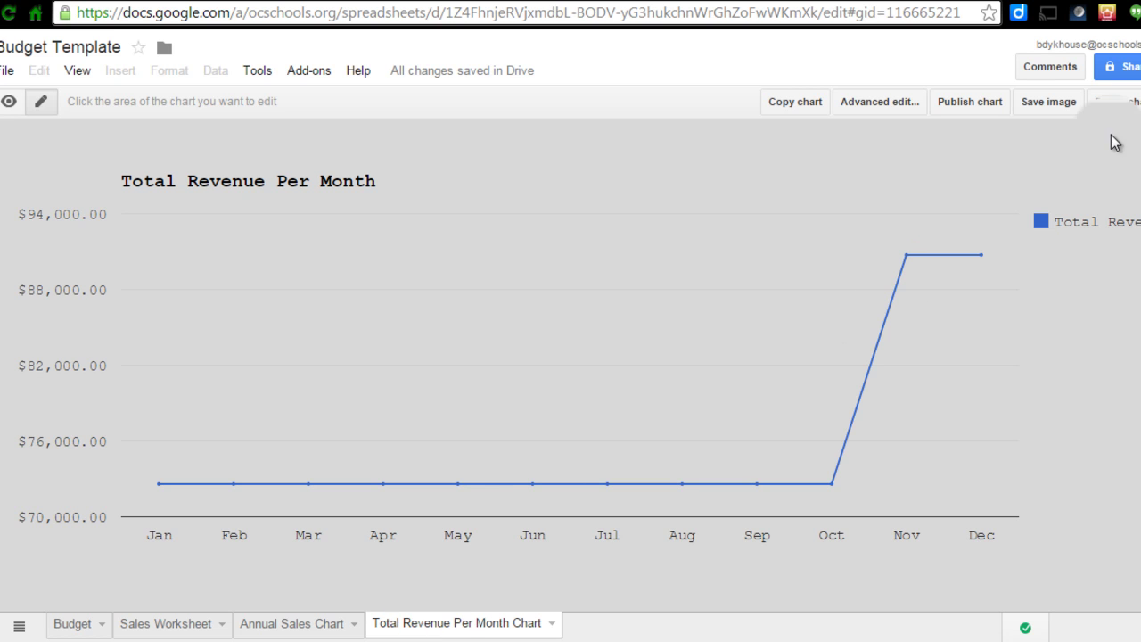
{"action": "left_click", "coordinate": [1123, 103]}
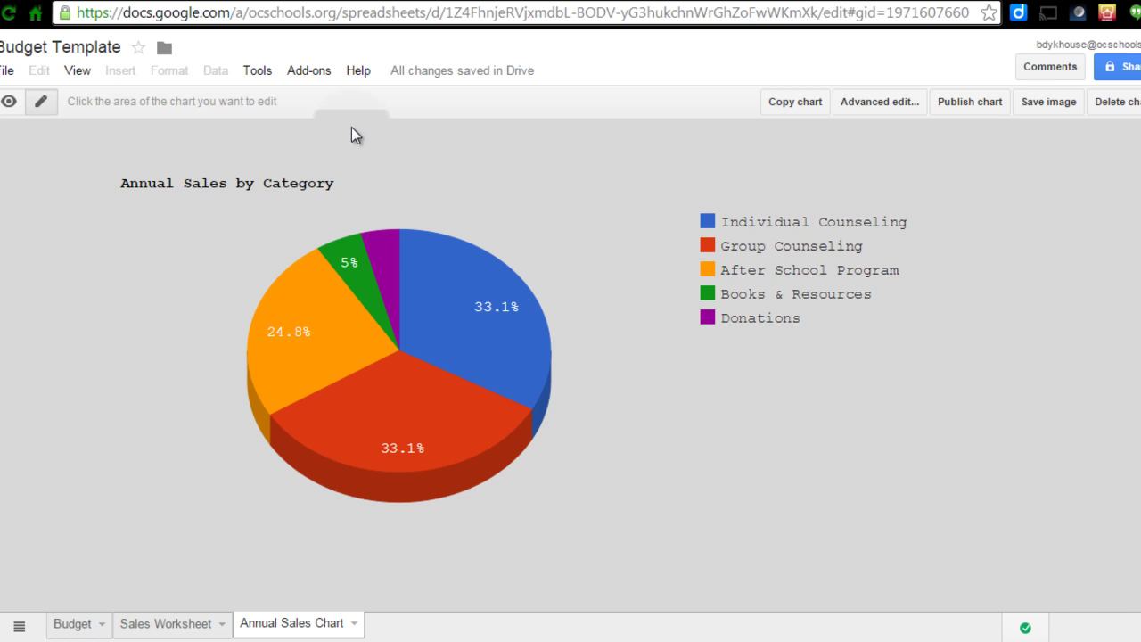
On the Budget sheet, select the Total Revenue row A23:M23
{"action": "left_click", "coordinate": [74, 627]}
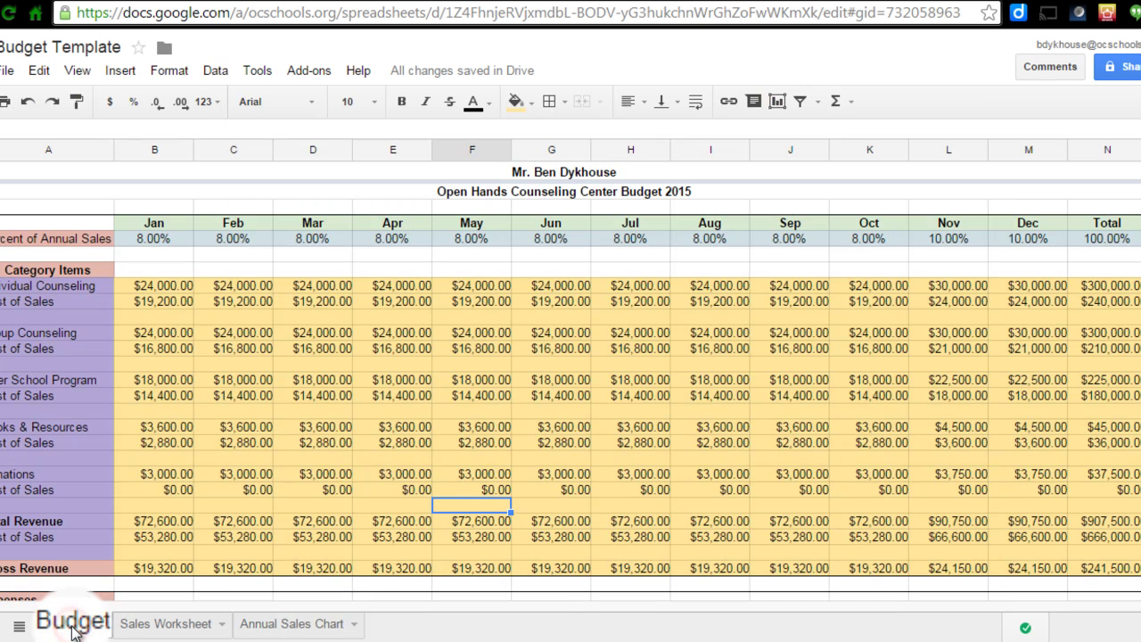
{"action": "left_click", "coordinate": [44, 524]}
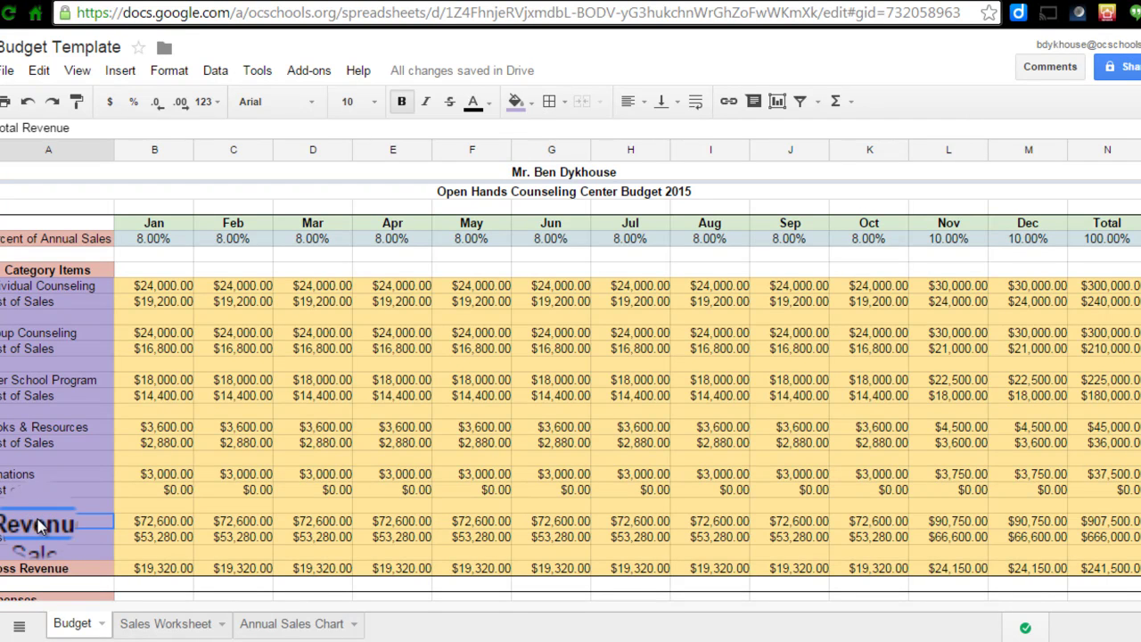
{"action": "left_click_drag", "start_coordinate": [40, 526], "coordinate": [1096, 526]}
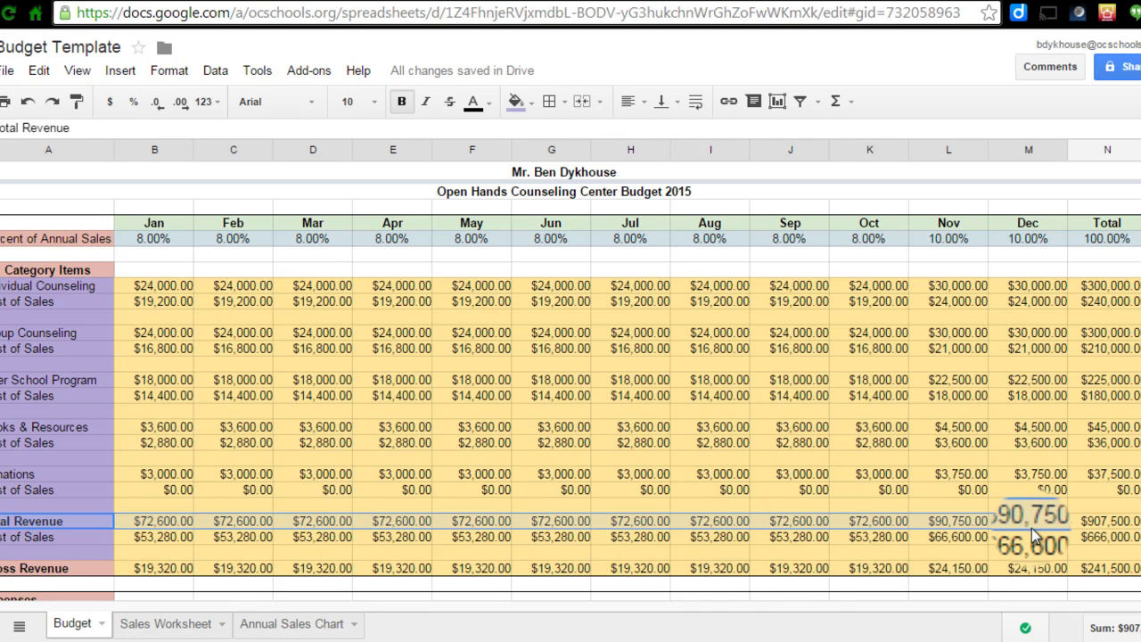
Insert a chart from A23:M23 as a plain line chart with rows and columns switched
{"action": "left_click", "coordinate": [772, 101]}
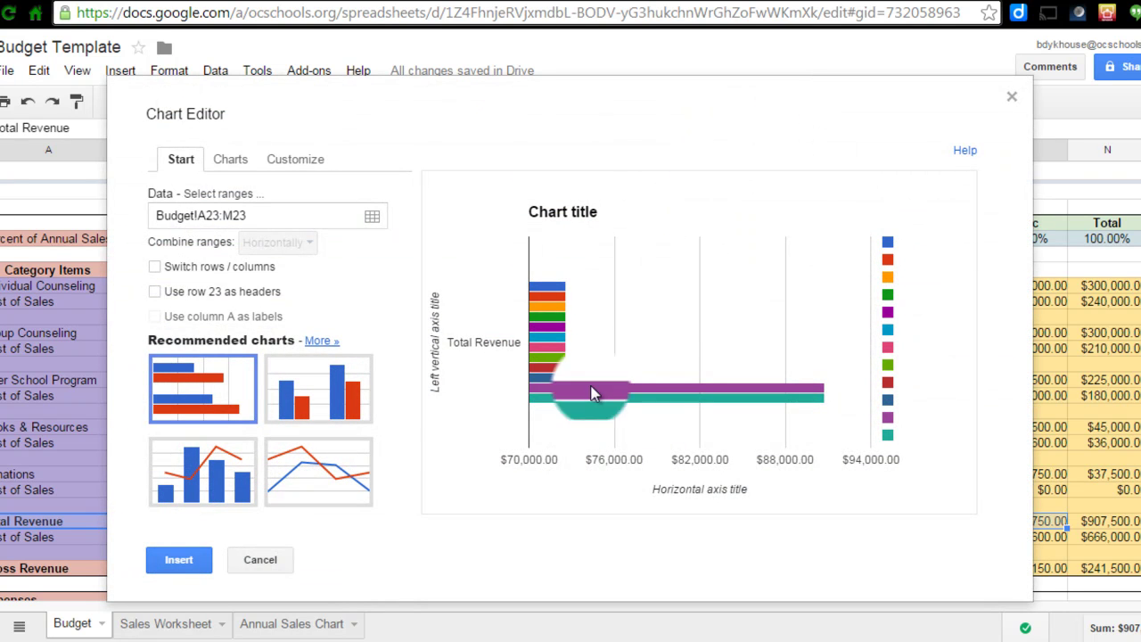
{"action": "mouse_move", "coordinate": [538, 332]}
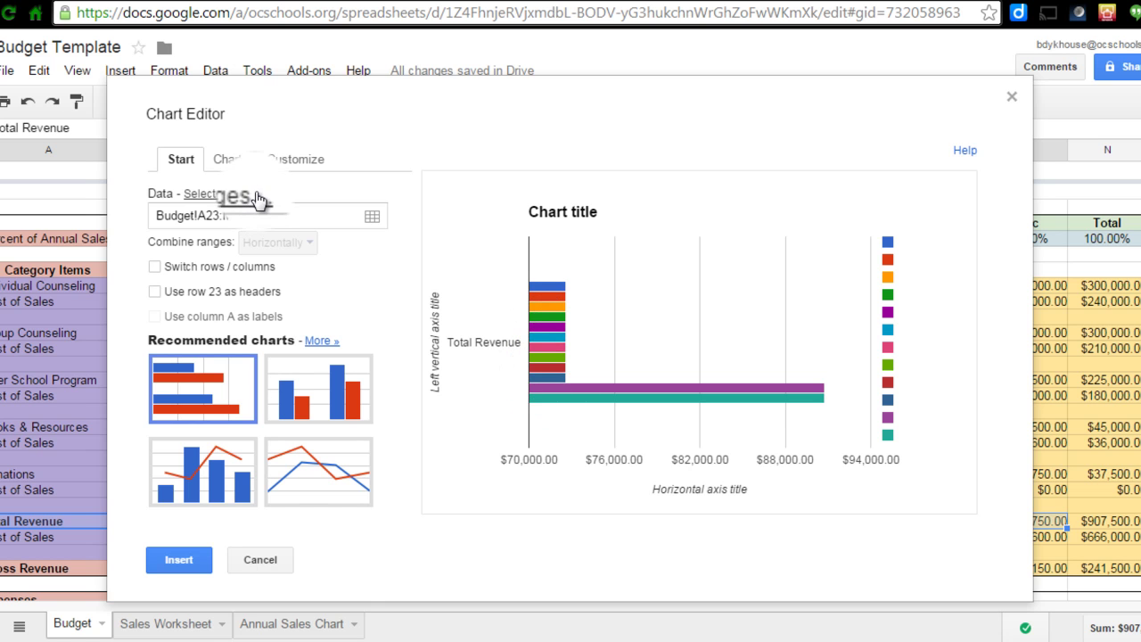
{"action": "left_click", "coordinate": [156, 269]}
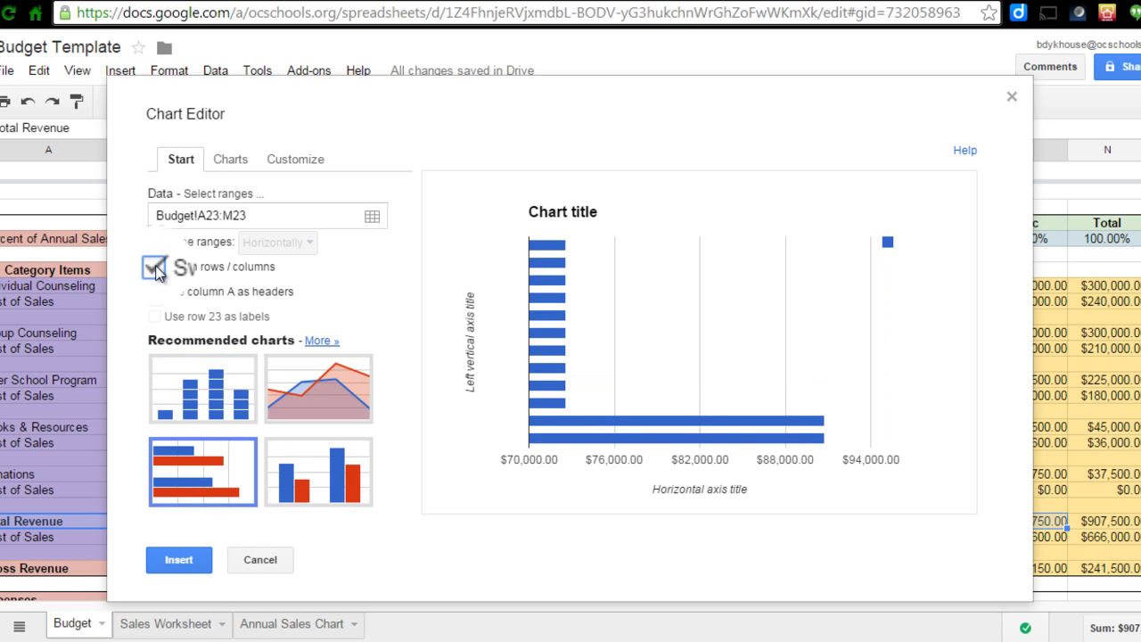
{"action": "left_click", "coordinate": [230, 161]}
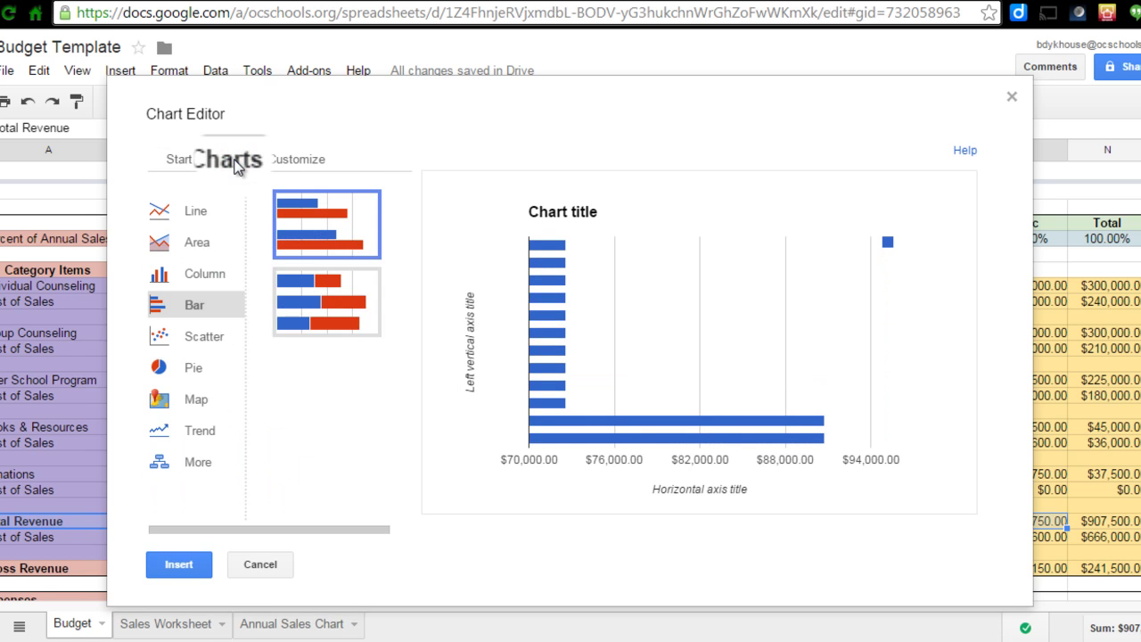
{"action": "left_click", "coordinate": [192, 211]}
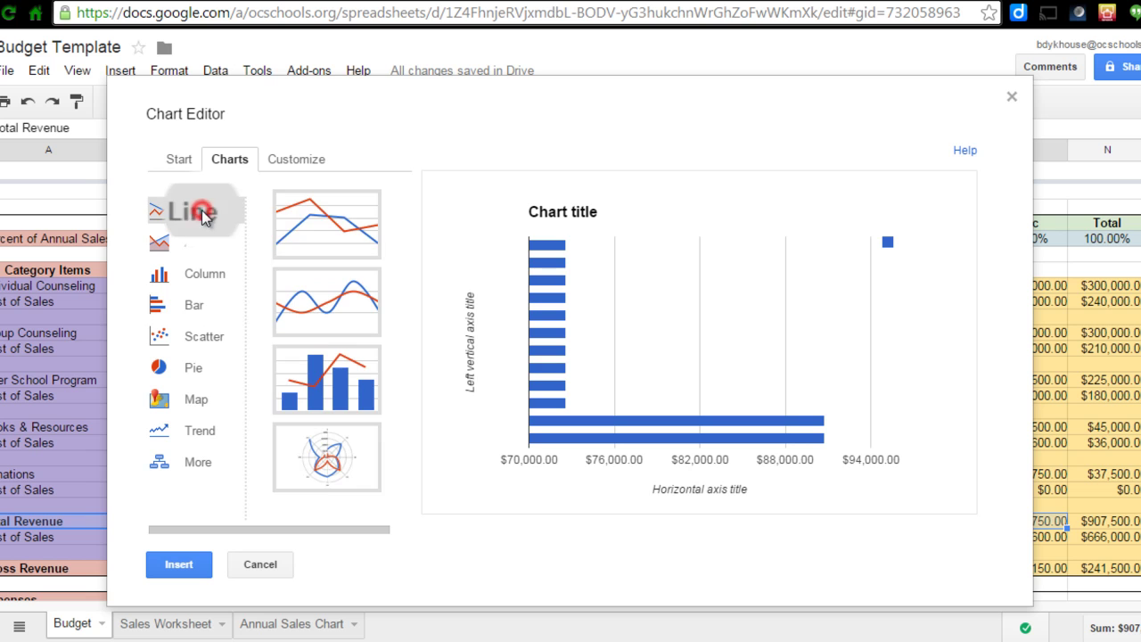
{"action": "left_click", "coordinate": [296, 230]}
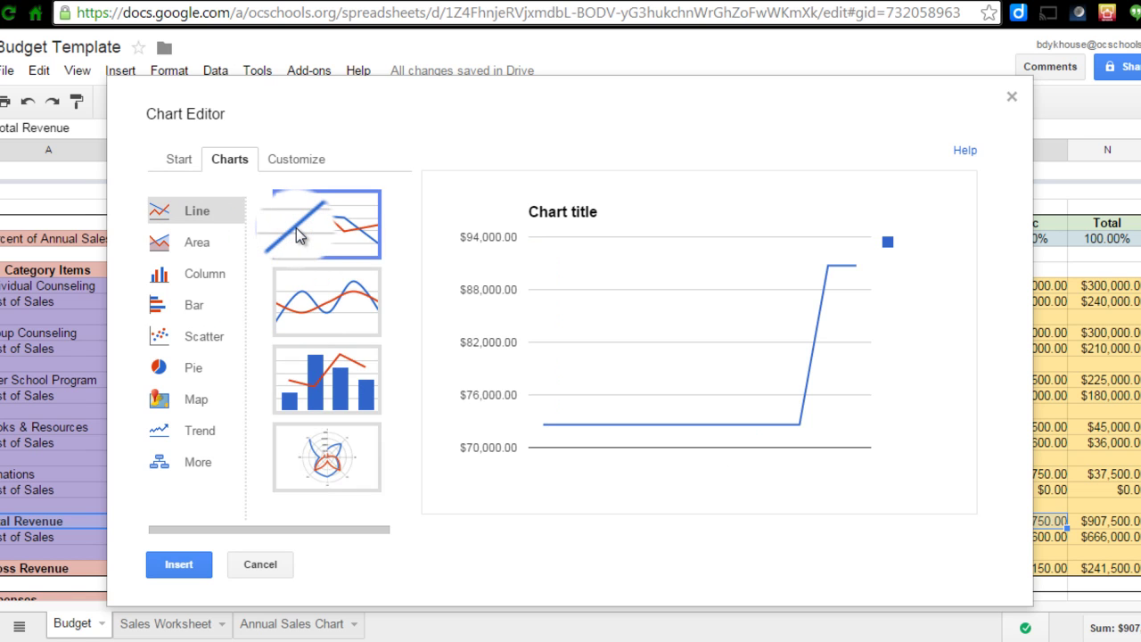
{"action": "left_click", "coordinate": [175, 157]}
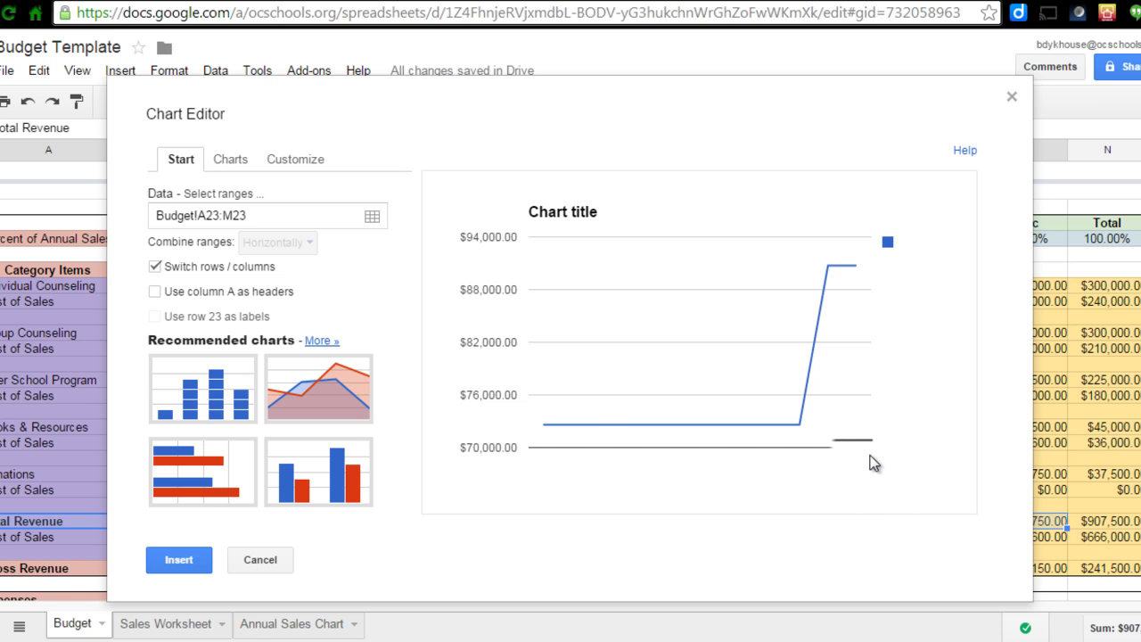
Change the chart data range to Budget!A4:M4, A23:M23 to include the month headers
{"action": "left_click", "coordinate": [200, 215]}
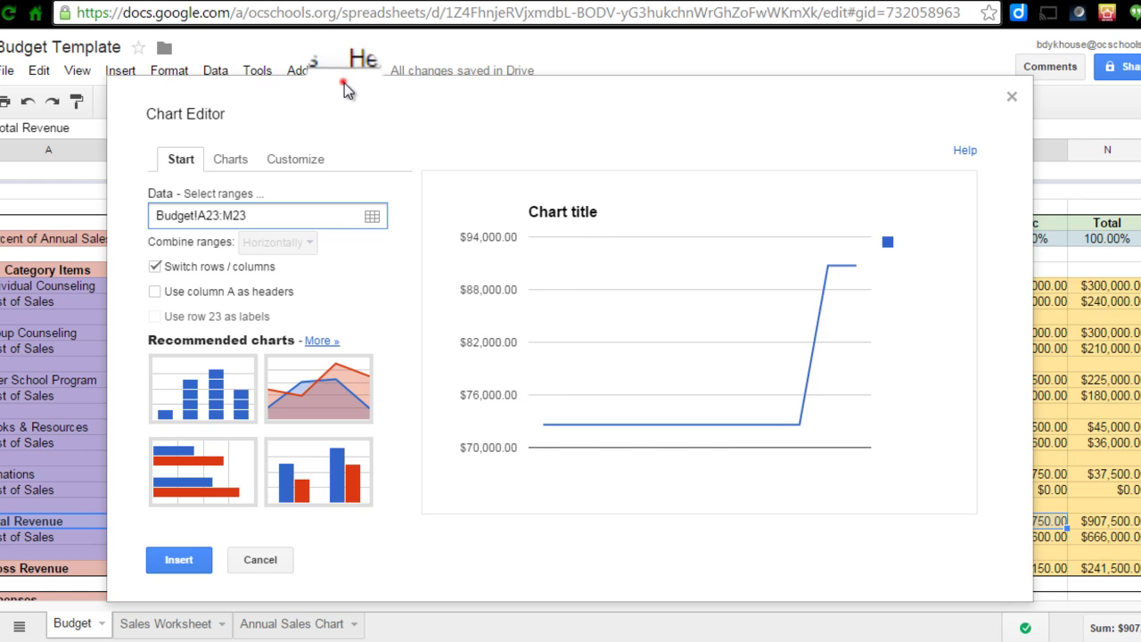
{"action": "left_click_drag", "start_coordinate": [347, 88], "coordinate": [502, 159]}
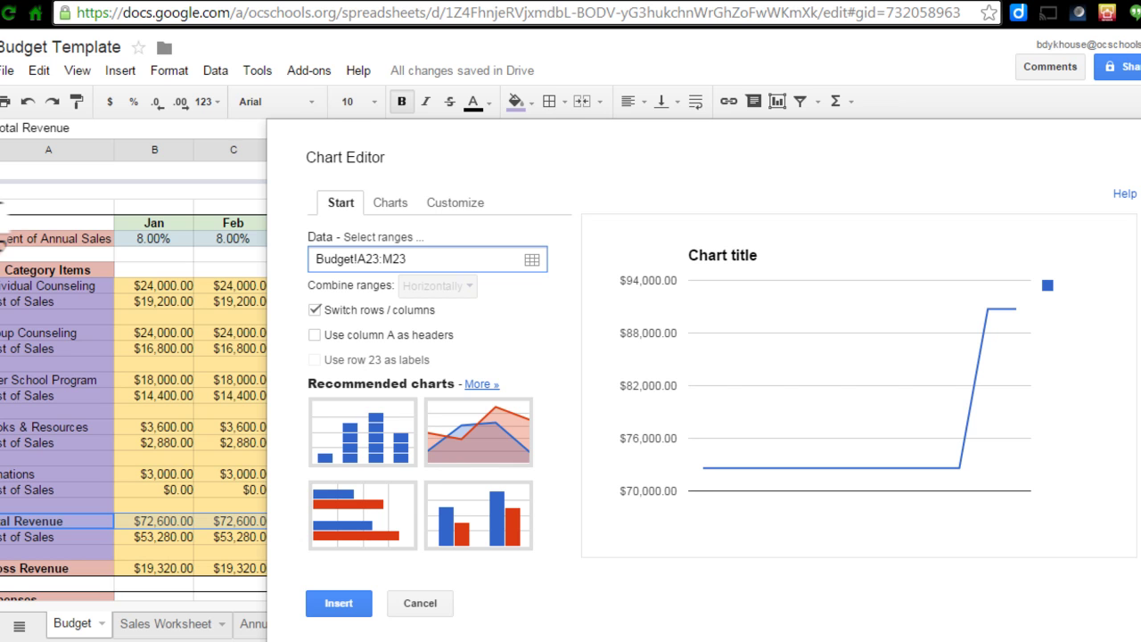
{"action": "type", "text": "A4:M4, A"}
{"action": "key", "text": "Return"}
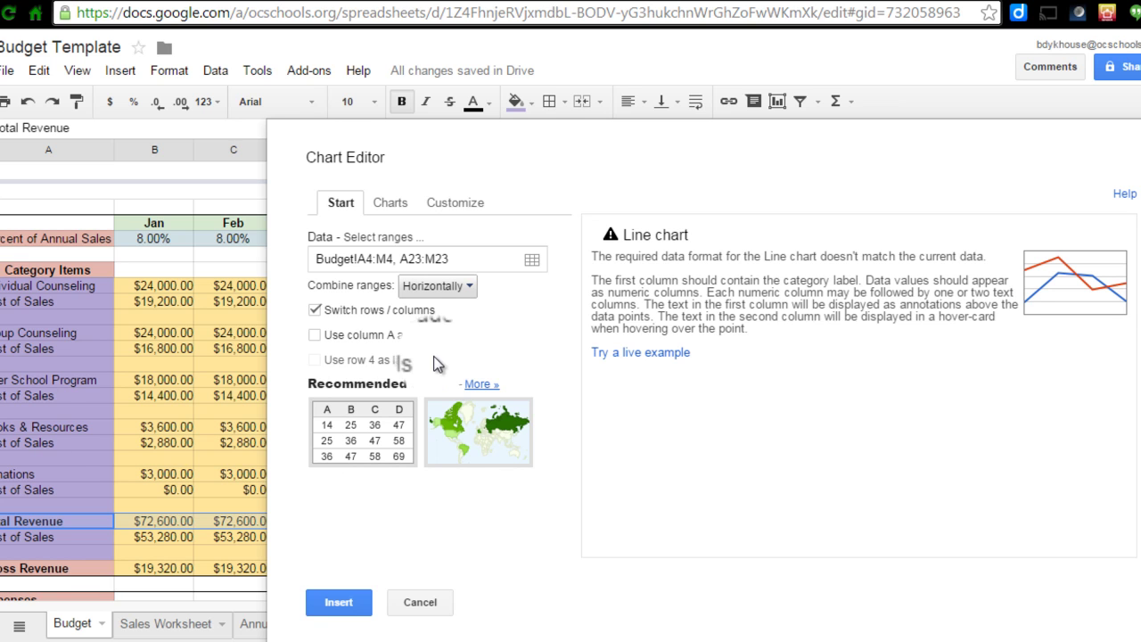
Combine the ranges vertically and use column A as headers, so months label the axis
{"action": "left_click", "coordinate": [469, 287]}
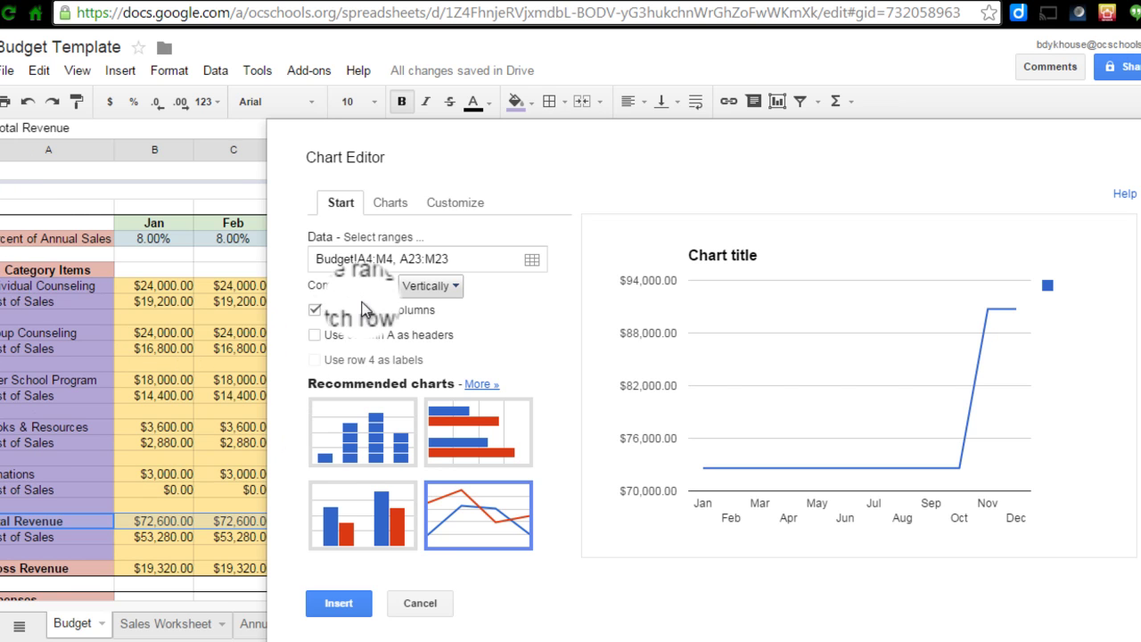
{"action": "left_click", "coordinate": [316, 336]}
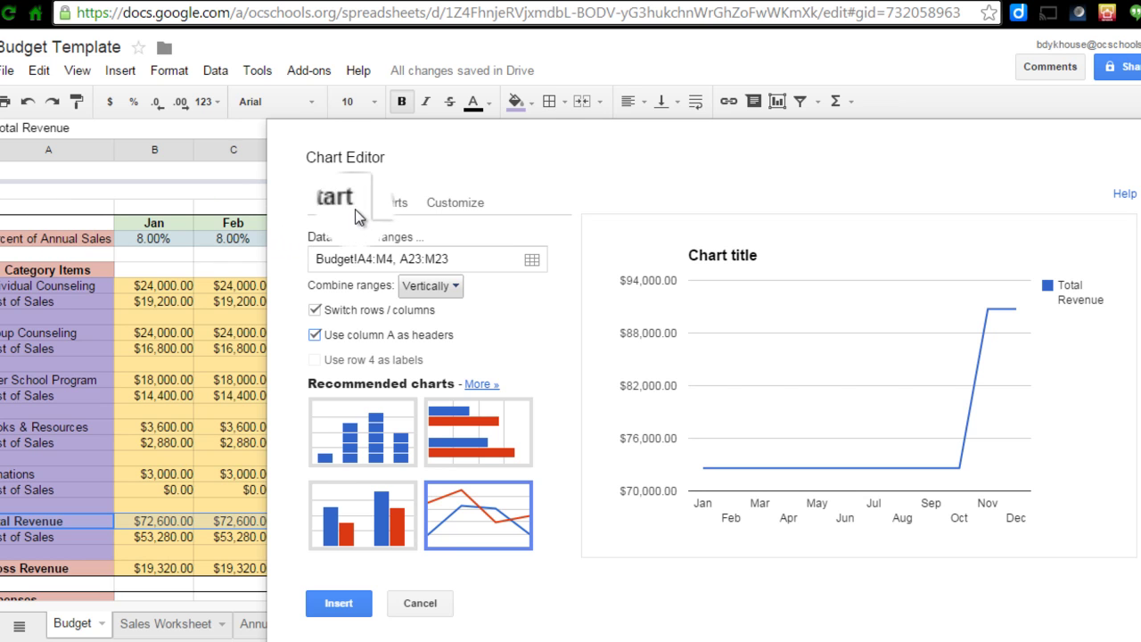
{"action": "left_click", "coordinate": [384, 203]}
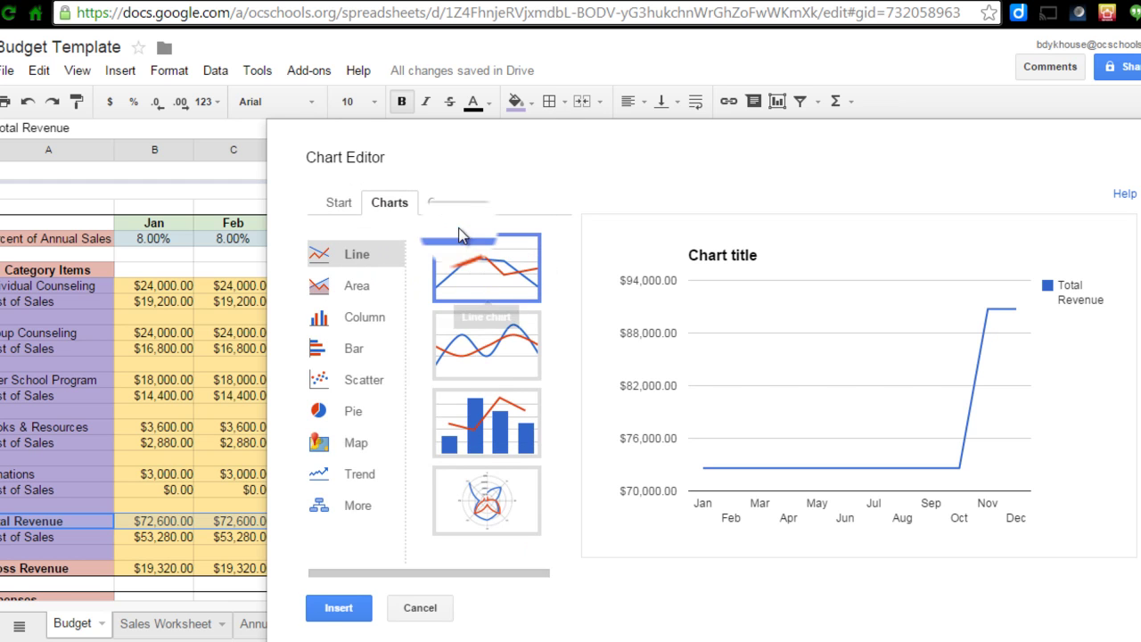
Title the chart 'Total Revenue Per Month' at font size 20
{"action": "left_click", "coordinate": [455, 205]}
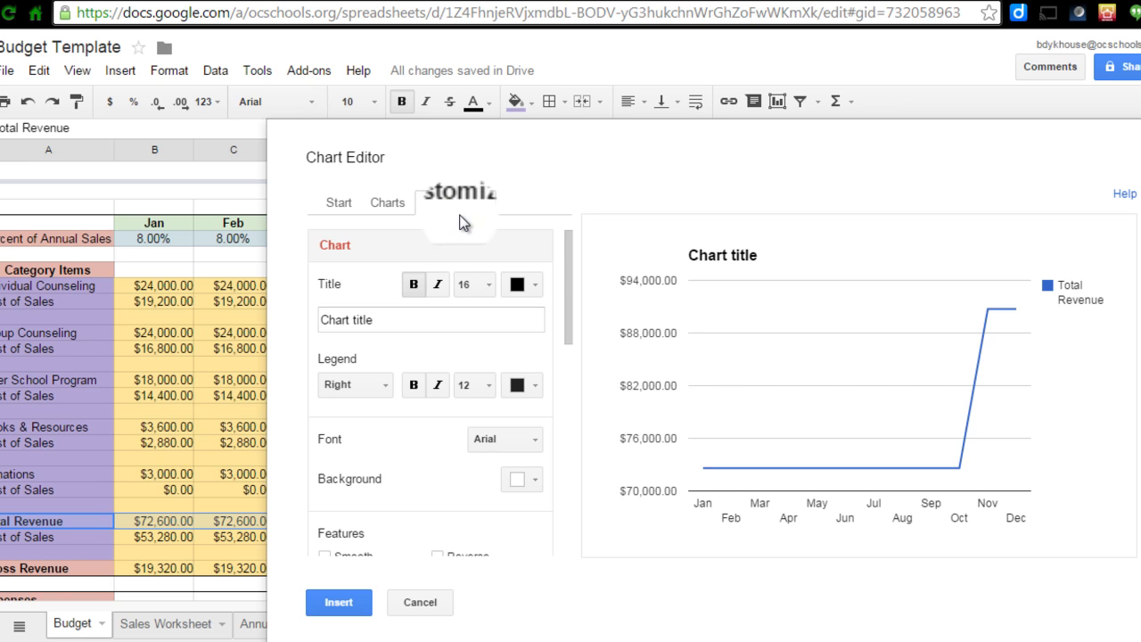
{"action": "left_click", "coordinate": [490, 286]}
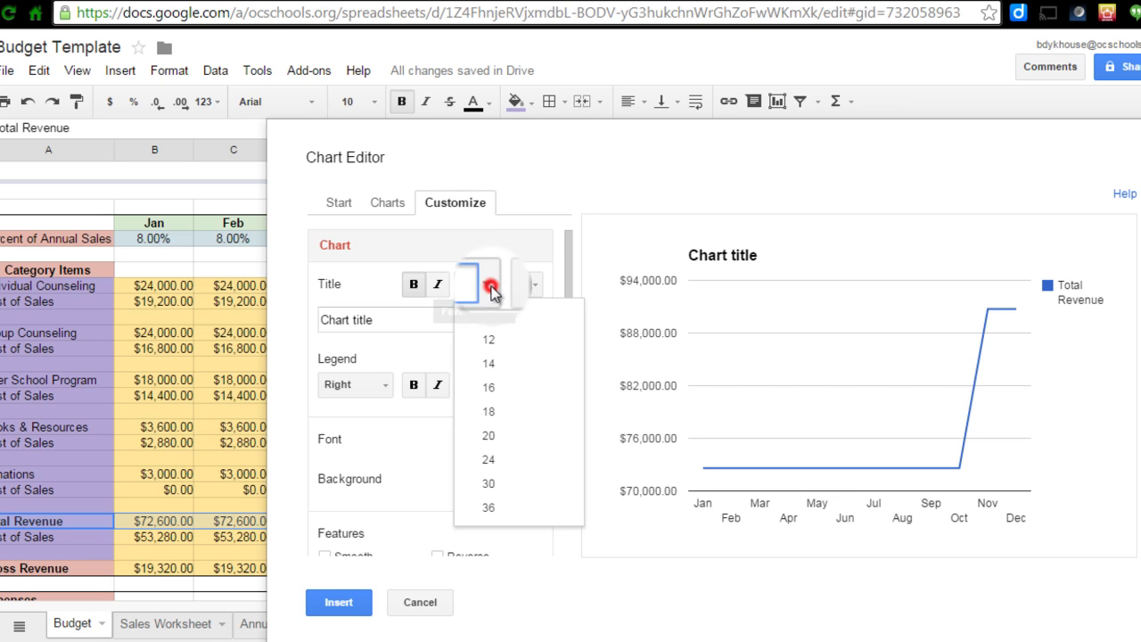
{"action": "left_click", "coordinate": [493, 441]}
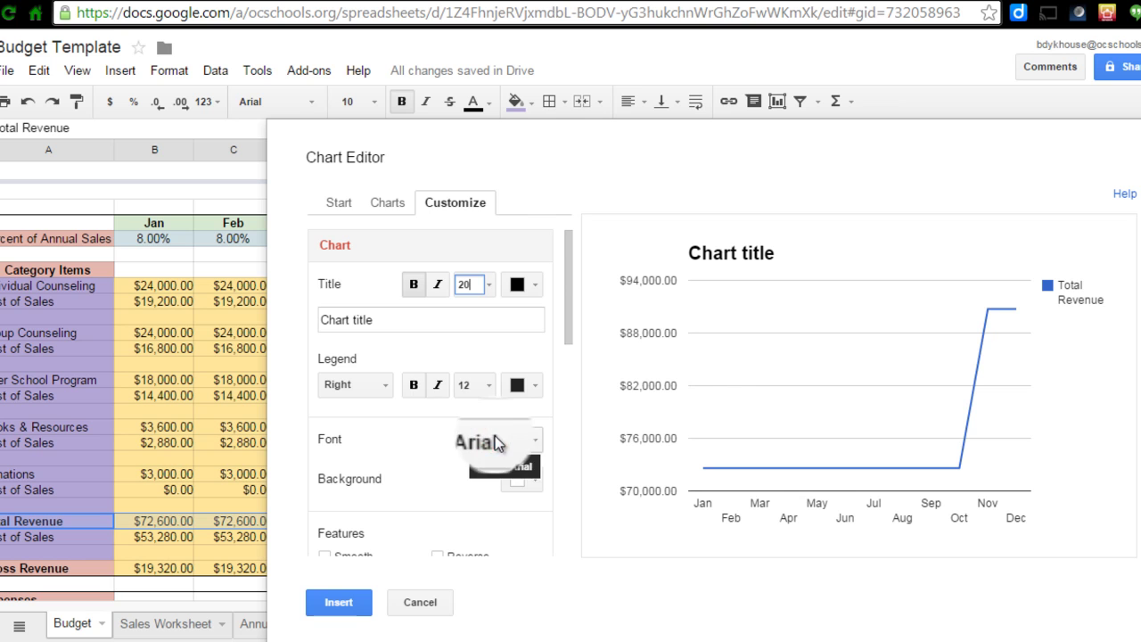
{"action": "left_click", "coordinate": [387, 321]}
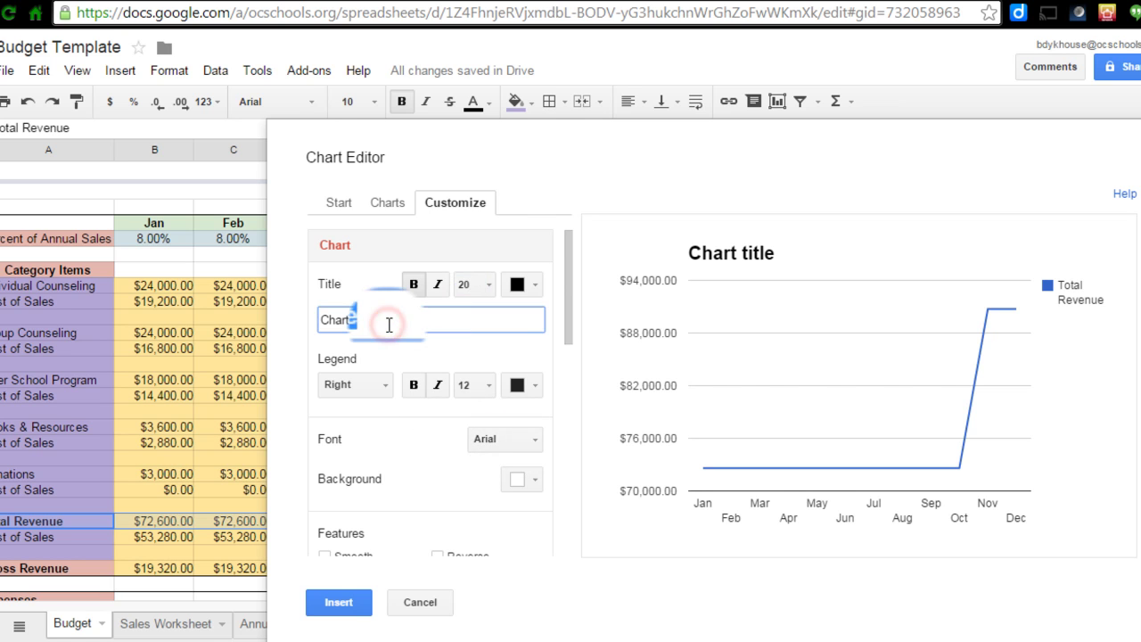
{"action": "mouse_move", "coordinate": [389, 324]}
{"action": "left_mouse_down"}
{"action": "mouse_move", "coordinate": [325, 328]}
{"action": "mouse_move", "coordinate": [386, 324]}
{"action": "left_mouse_up"}
{"action": "triple_click", "coordinate": [379, 320]}
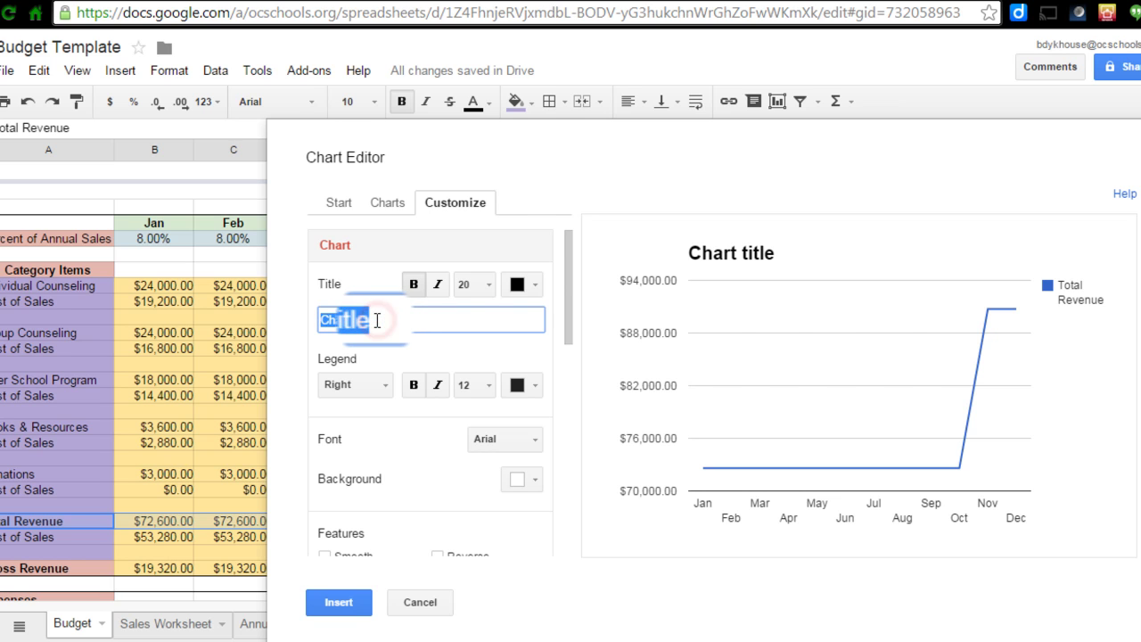
{"action": "type", "text": "Total Revenue Per Month"}
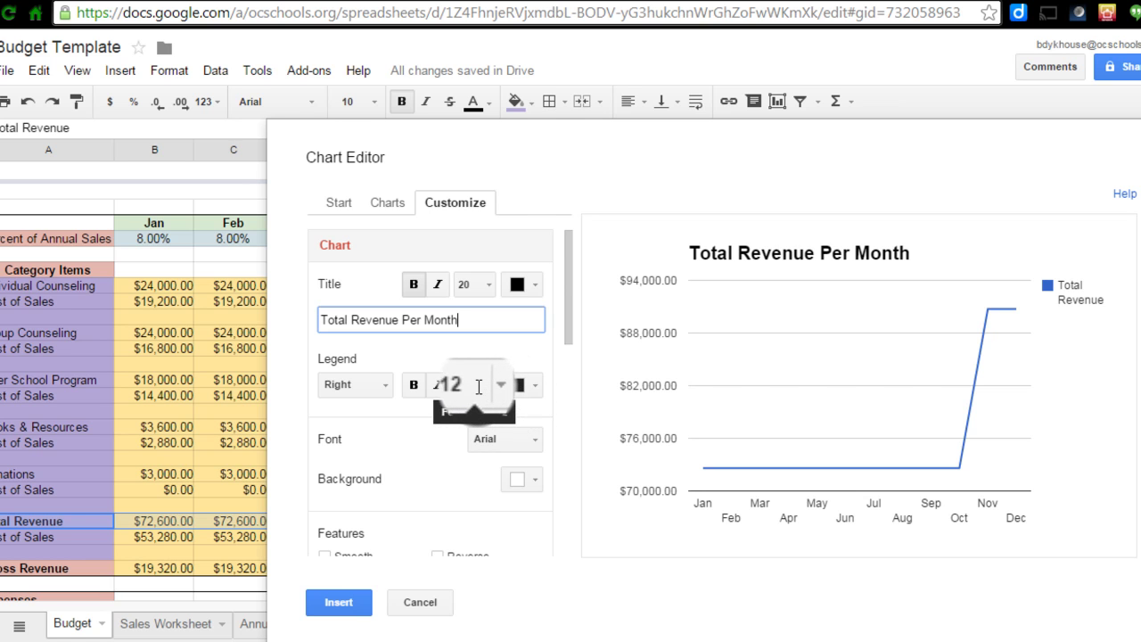
Make the legend bold and italic and switch the chart font to Courier
{"action": "left_click", "coordinate": [412, 384]}
{"action": "left_click", "coordinate": [438, 384]}
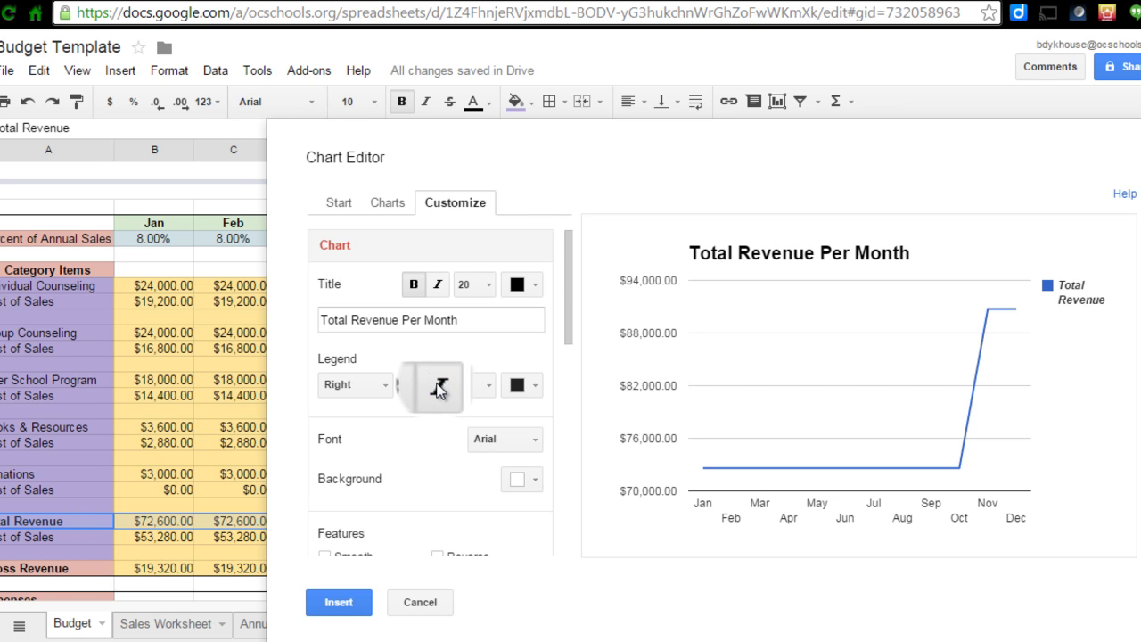
{"action": "left_click", "coordinate": [535, 439]}
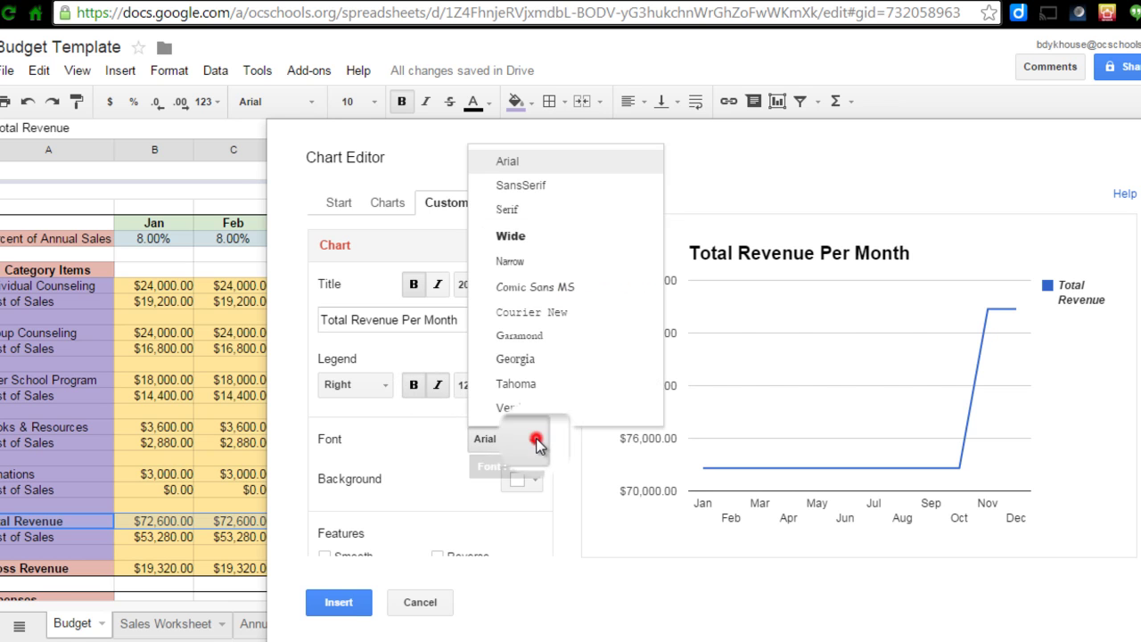
{"action": "left_click", "coordinate": [545, 318]}
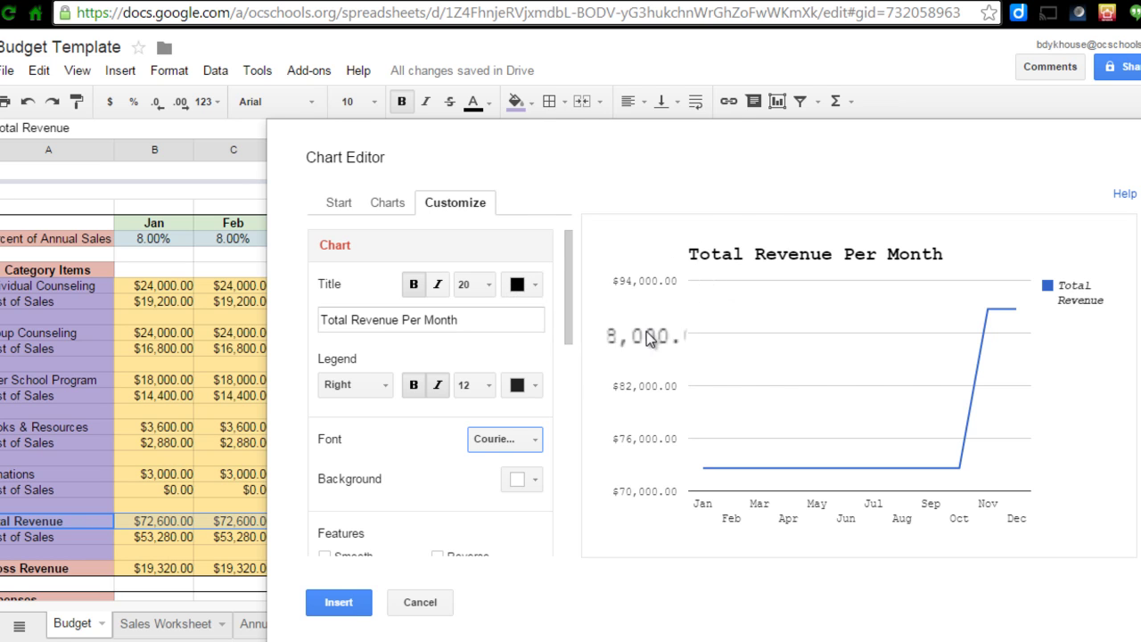
Give the chart a light grey background
{"action": "left_click", "coordinate": [537, 482]}
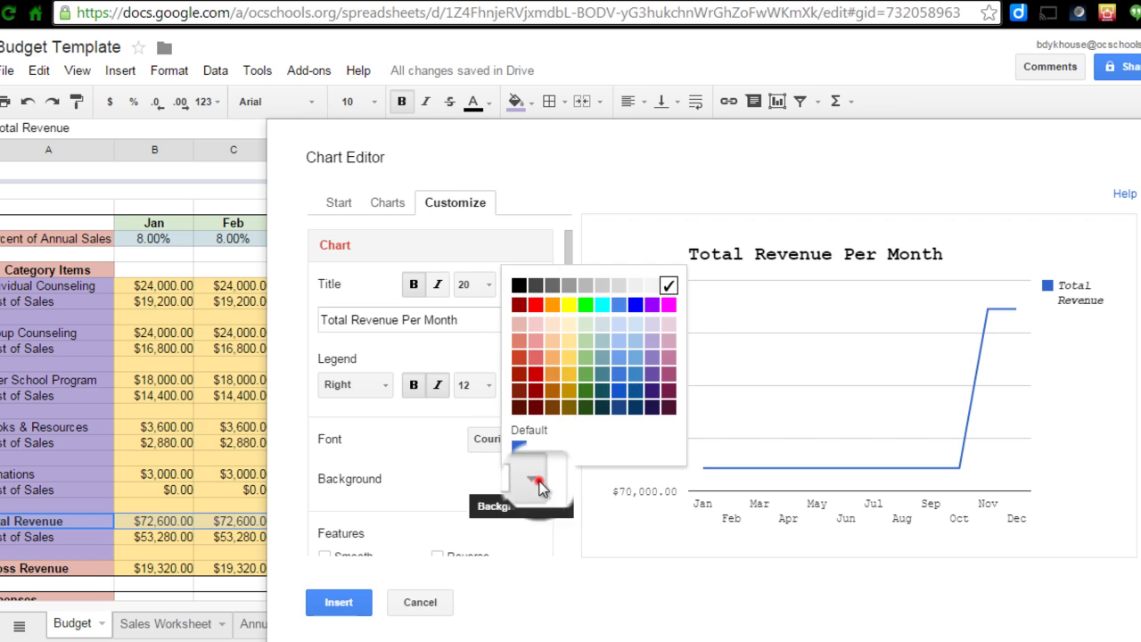
{"action": "left_click", "coordinate": [617, 285]}
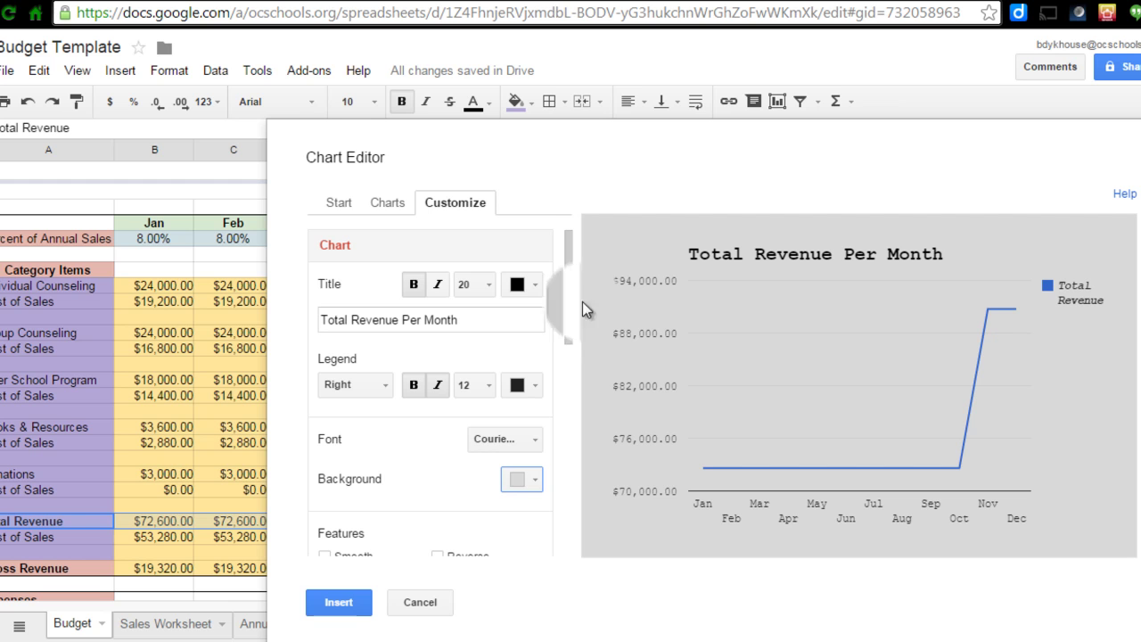
{"action": "left_click_drag", "start_coordinate": [567, 312], "coordinate": [571, 374]}
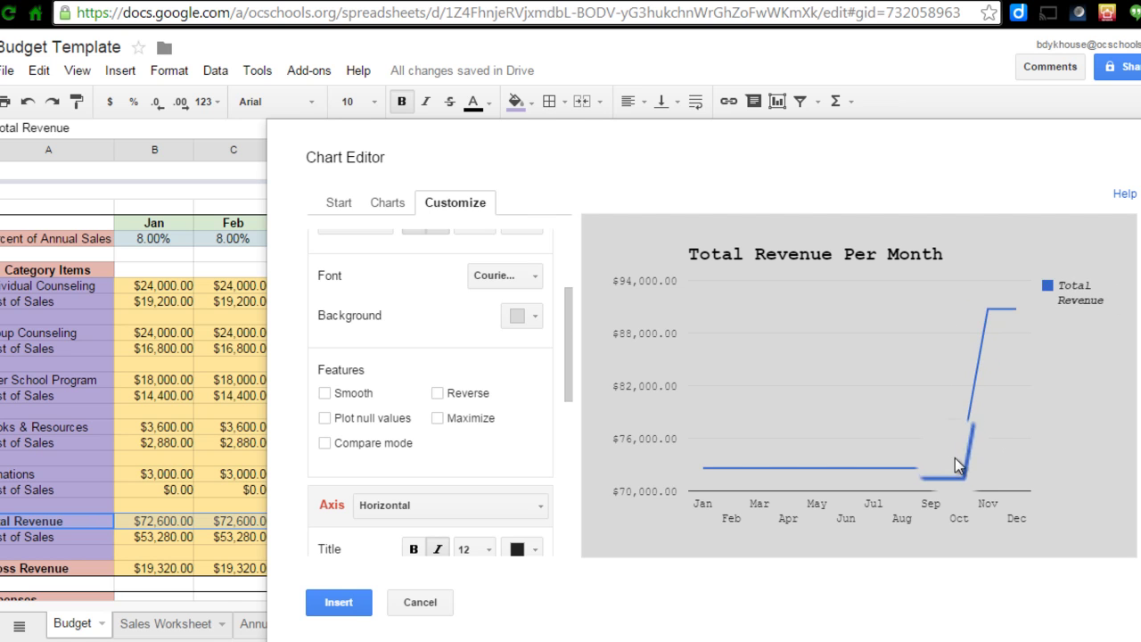
{"action": "left_click", "coordinate": [326, 393]}
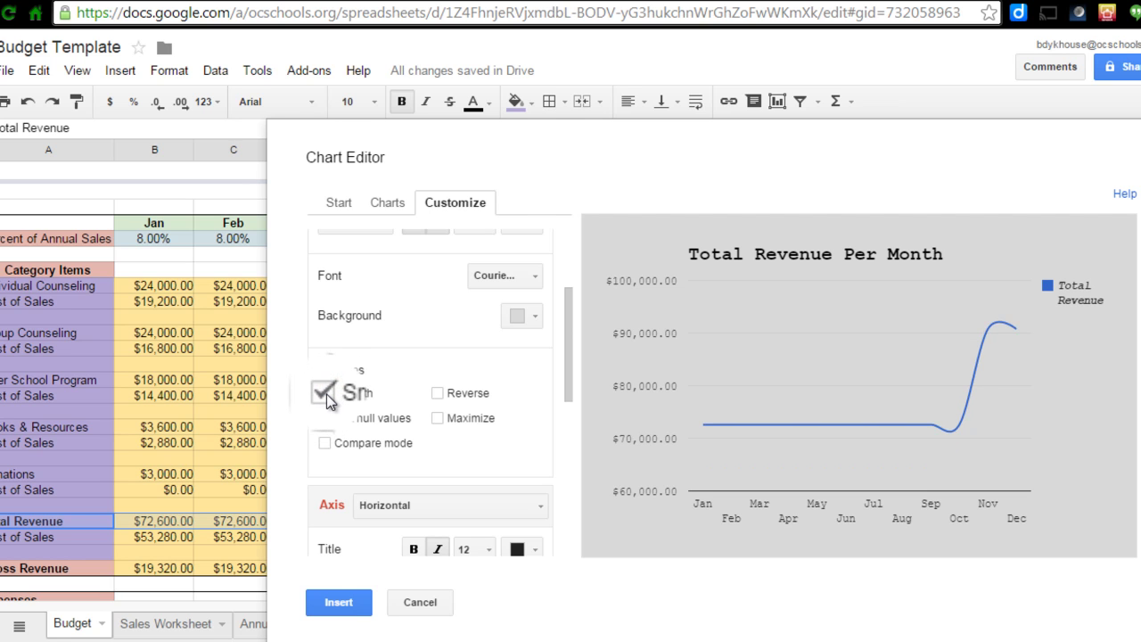
{"action": "left_click", "coordinate": [326, 394]}
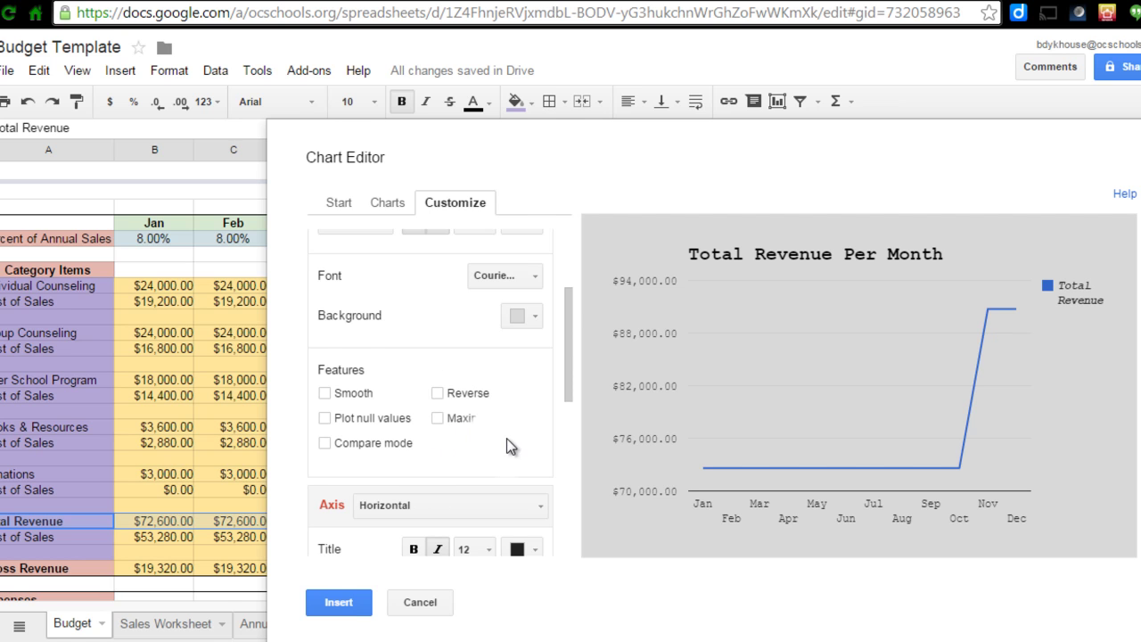
{"action": "scroll", "coordinate": [506, 438], "scroll_direction": "down", "scroll_amount": 1}
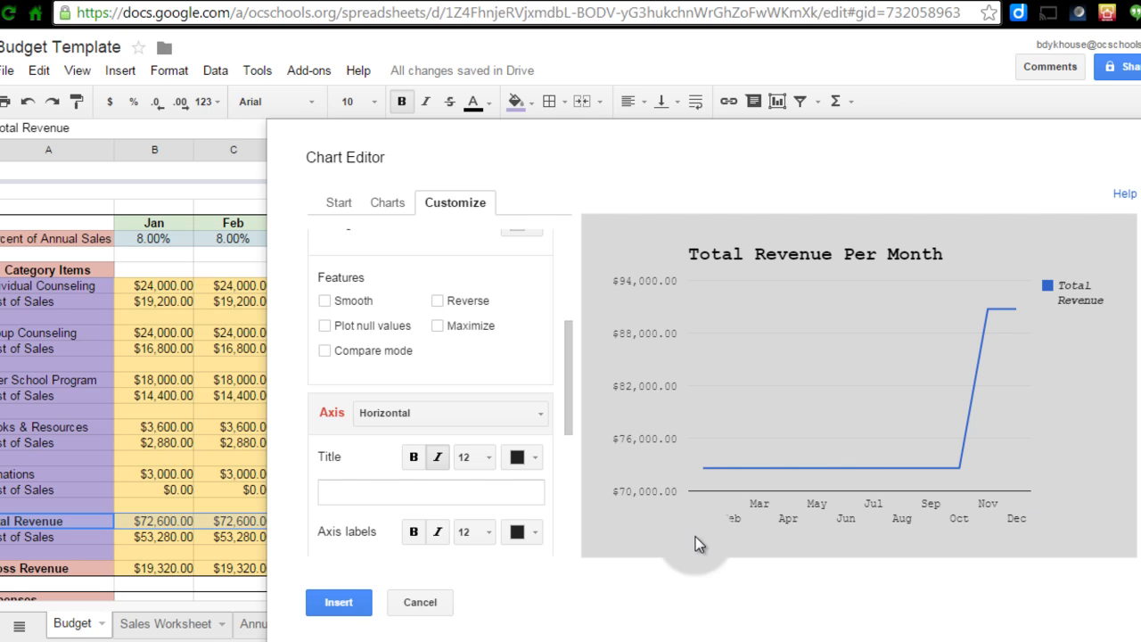
{"action": "left_click", "coordinate": [449, 492]}
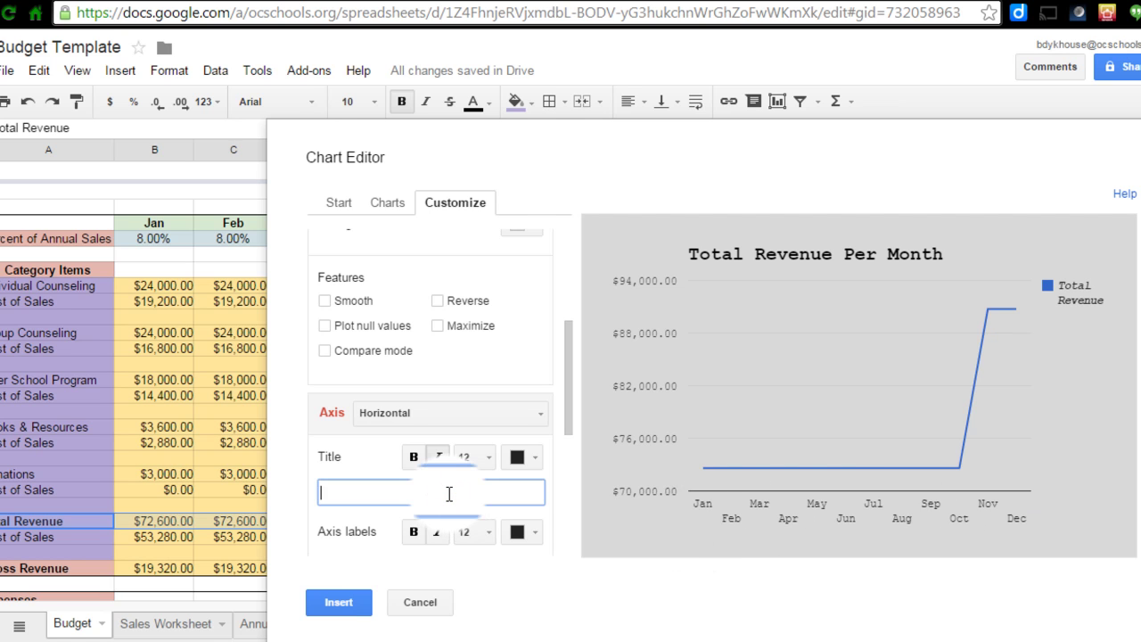
{"action": "type", "text": "Month of the Year"}
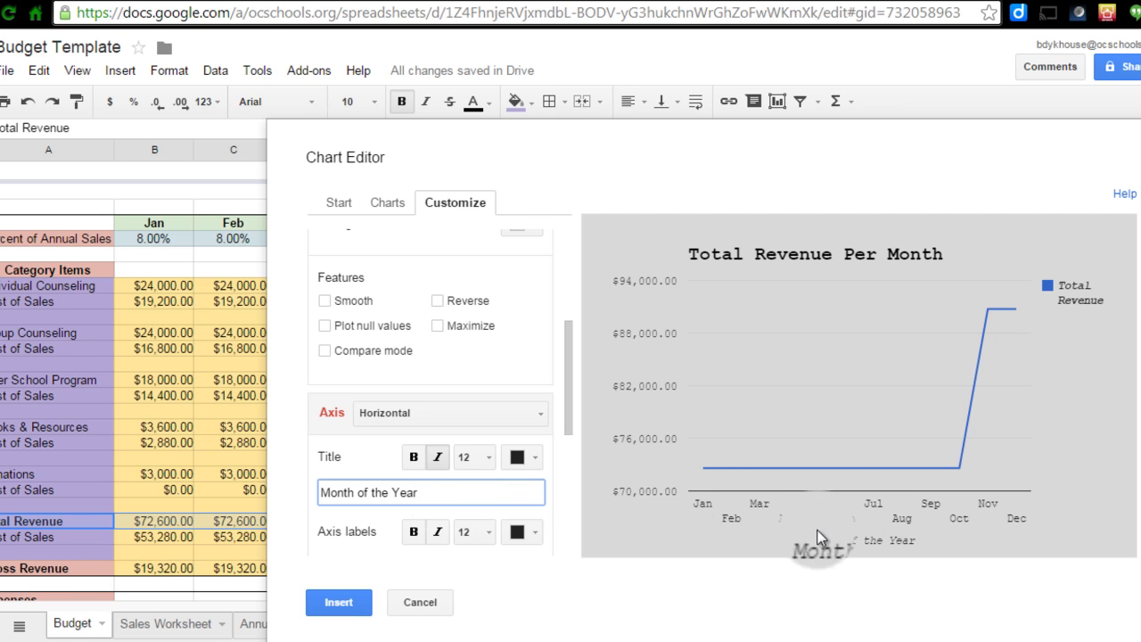
{"action": "left_click_drag", "start_coordinate": [424, 492], "coordinate": [291, 493]}
{"action": "left_click", "coordinate": [214, 482]}
{"action": "key", "text": "Delete"}
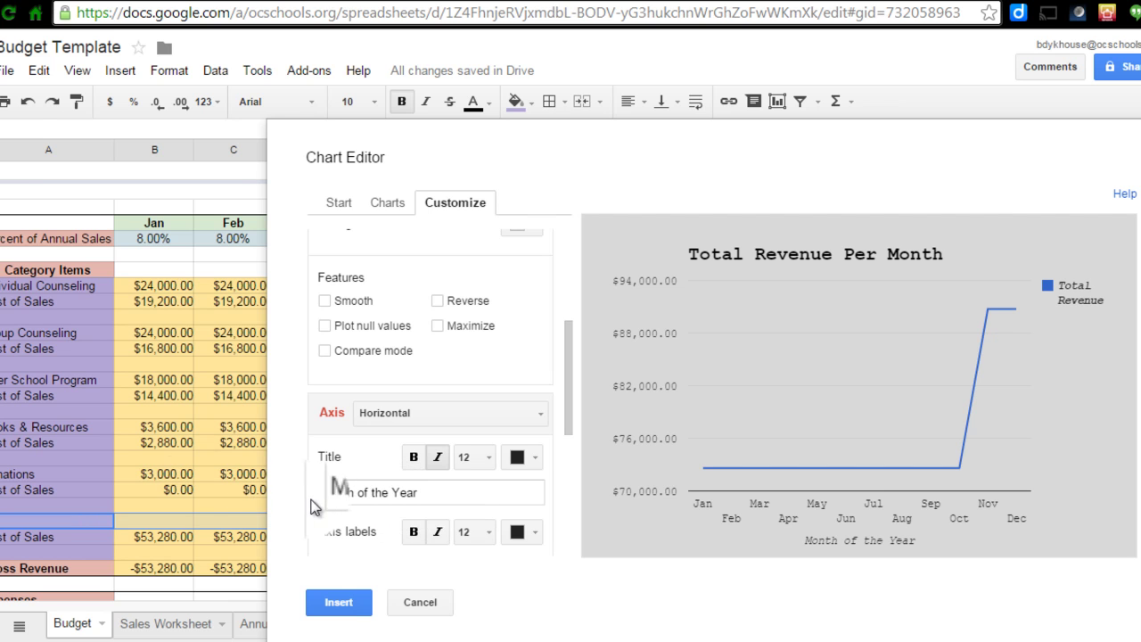
{"action": "left_click", "coordinate": [28, 106]}
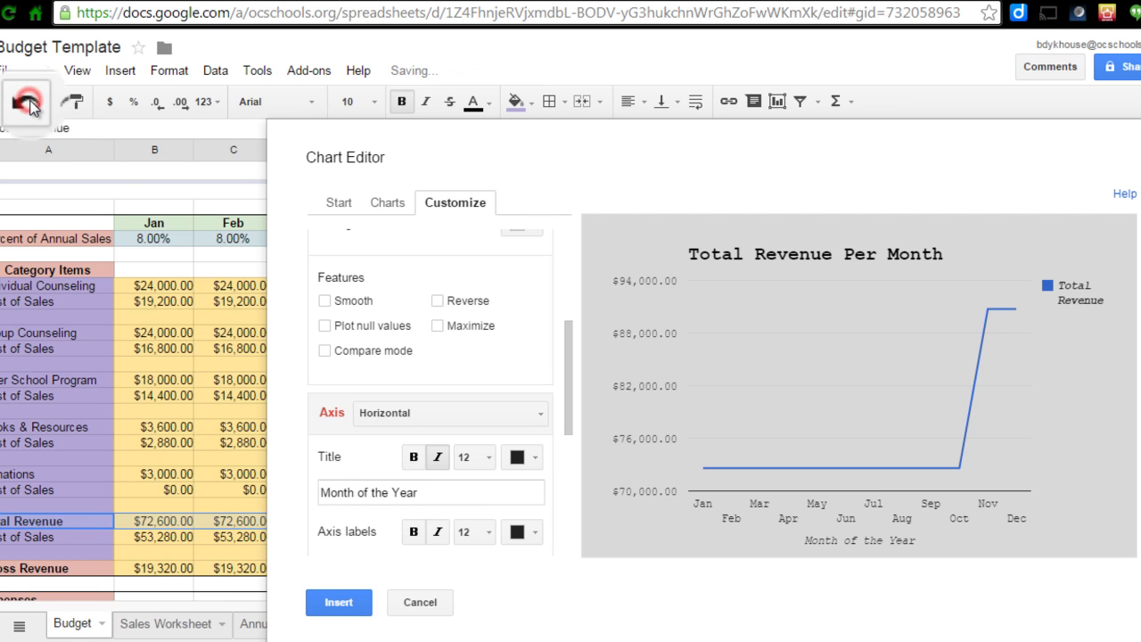
{"action": "left_click", "coordinate": [426, 493]}
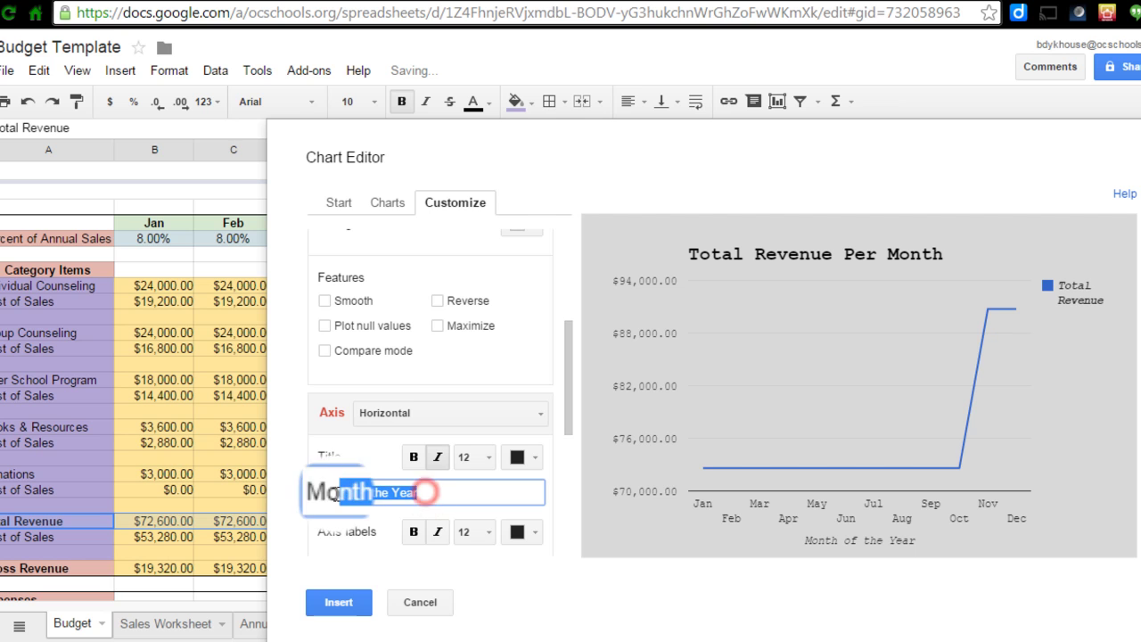
{"action": "left_click_drag", "start_coordinate": [426, 493], "coordinate": [303, 493]}
{"action": "key", "text": "BackSpace"}
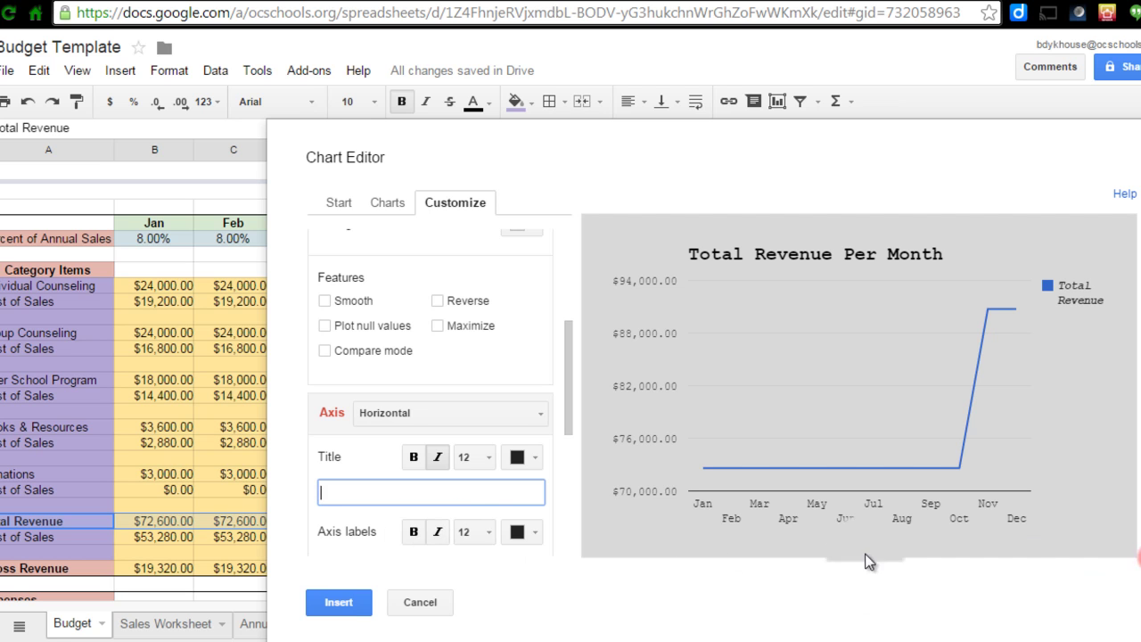
Set the Total Revenue series line colour to bright blue
{"action": "scroll", "coordinate": [329, 491], "scroll_direction": "down", "scroll_amount": 2}
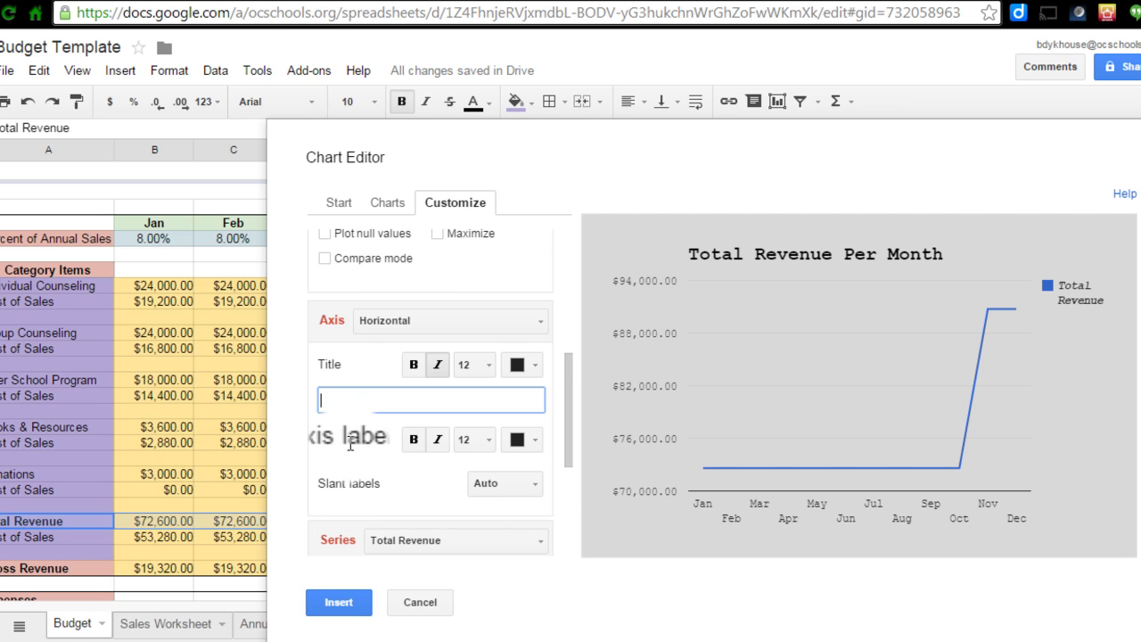
{"action": "scroll", "coordinate": [349, 443], "scroll_direction": "down", "scroll_amount": 2}
{"action": "scroll", "coordinate": [350, 446], "scroll_direction": "down", "scroll_amount": 2}
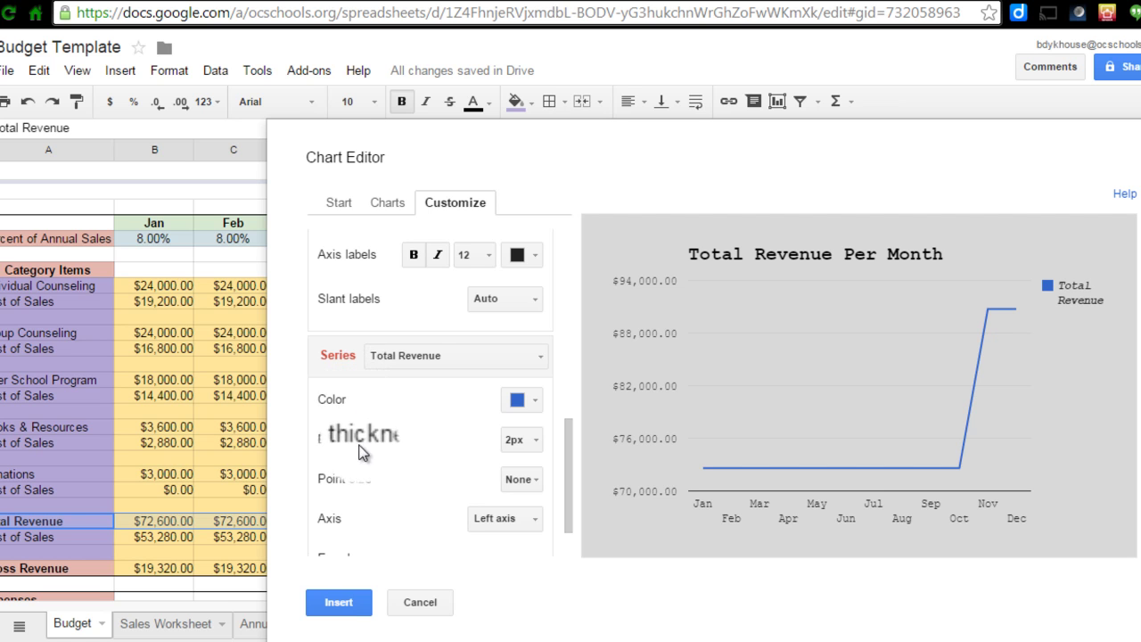
{"action": "left_click", "coordinate": [535, 406]}
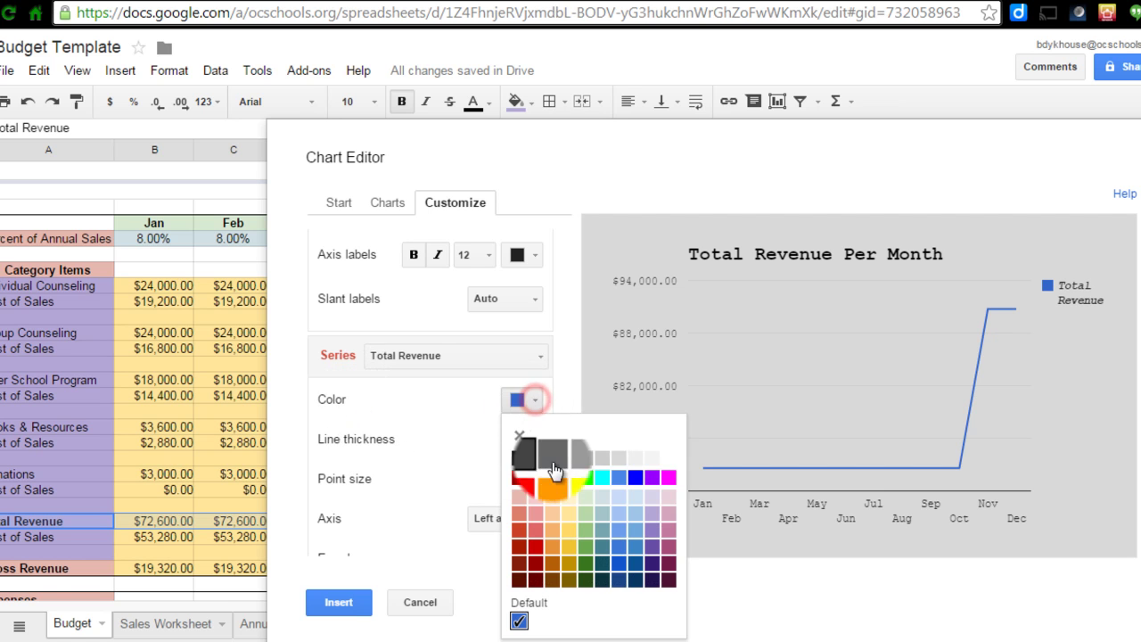
{"action": "left_click", "coordinate": [585, 477]}
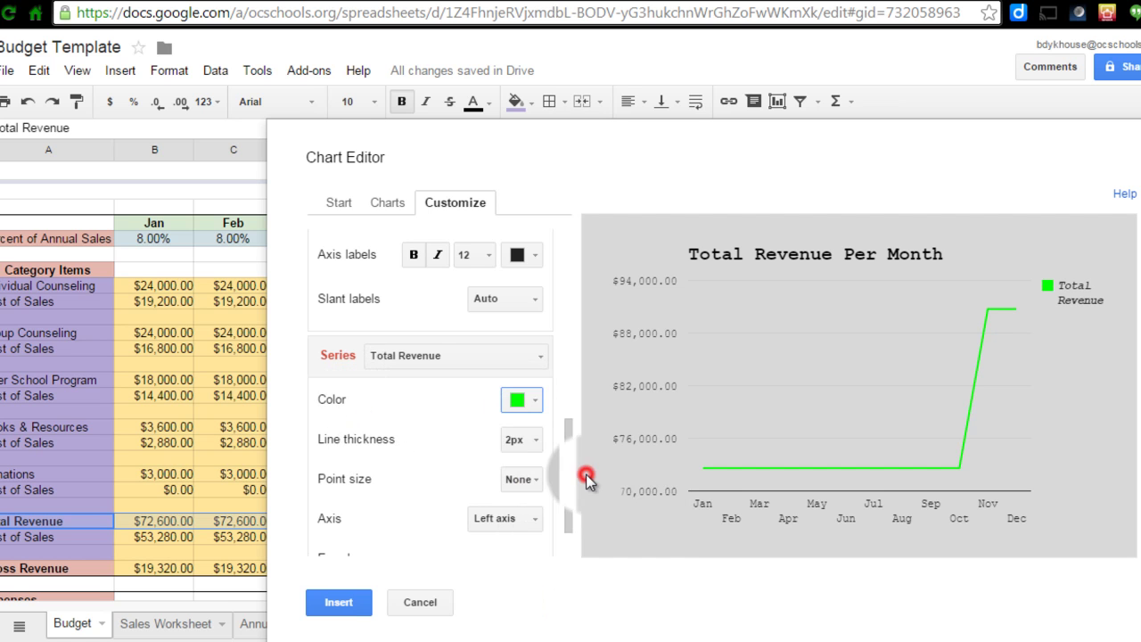
{"action": "left_click", "coordinate": [527, 404]}
{"action": "left_click", "coordinate": [636, 480]}
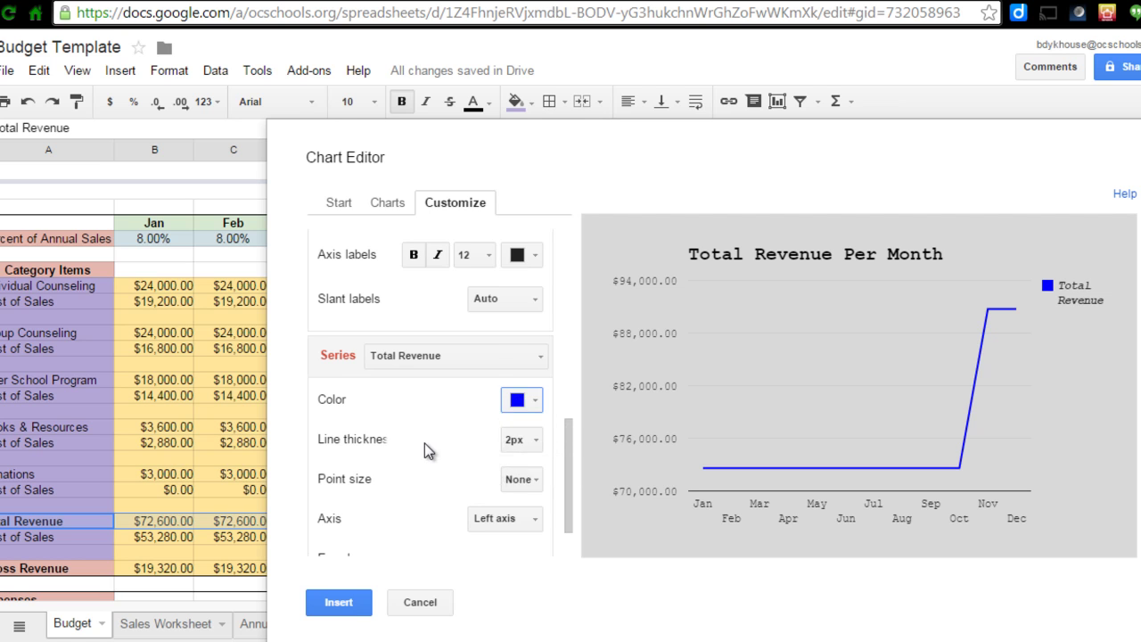
{"action": "scroll", "coordinate": [425, 452], "scroll_direction": "down", "scroll_amount": 1}
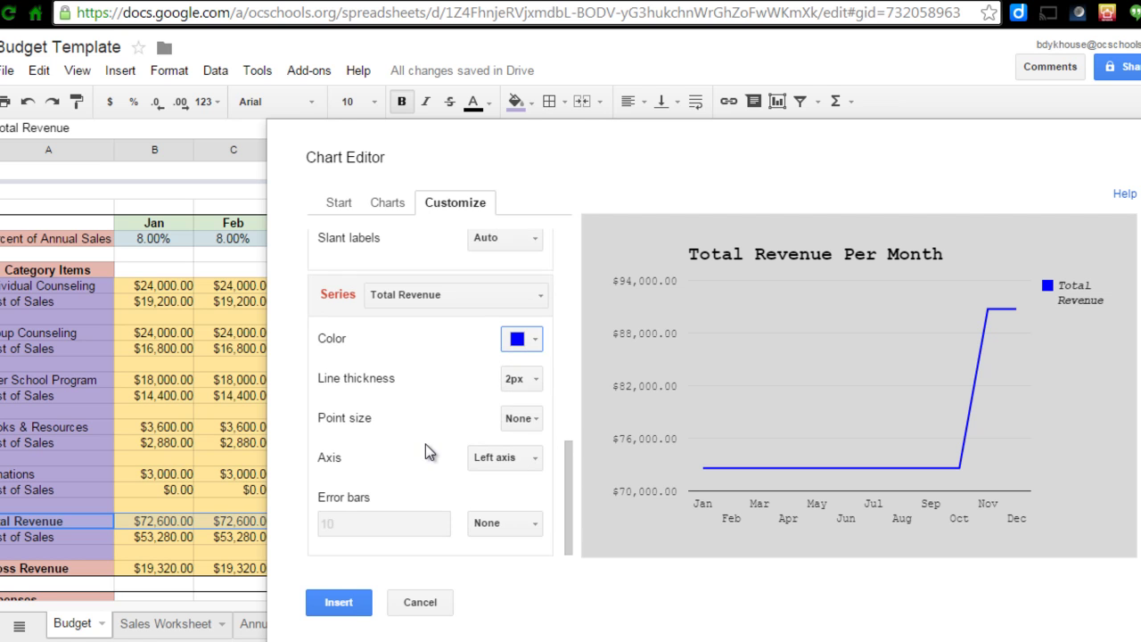
Set the Total Revenue series point size to 2px
{"action": "left_click", "coordinate": [533, 418]}
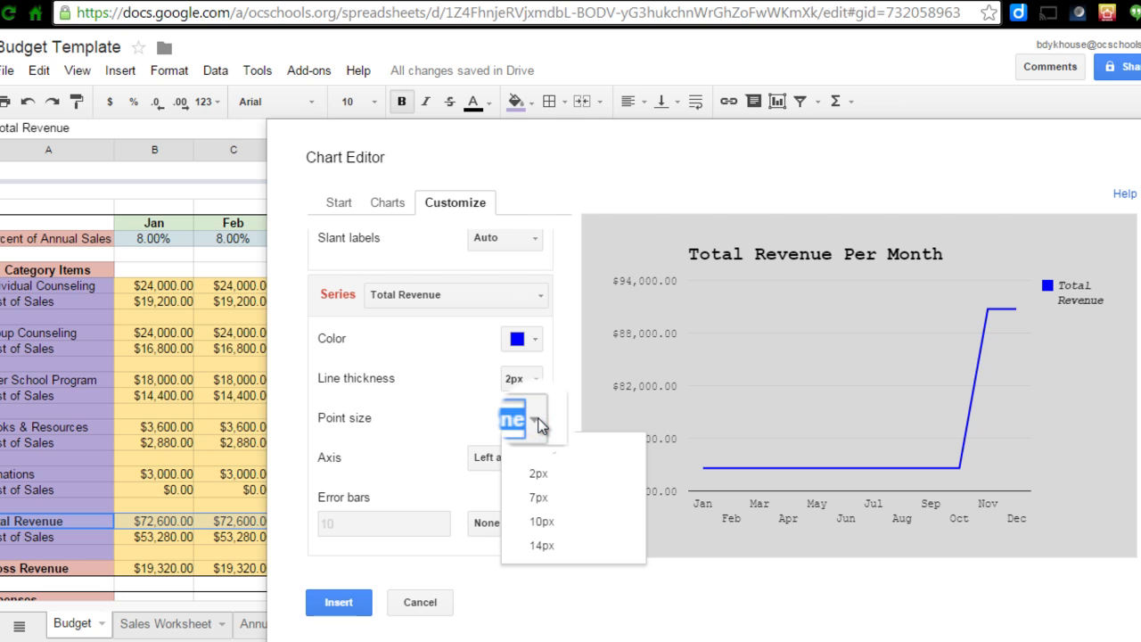
{"action": "left_click", "coordinate": [538, 473]}
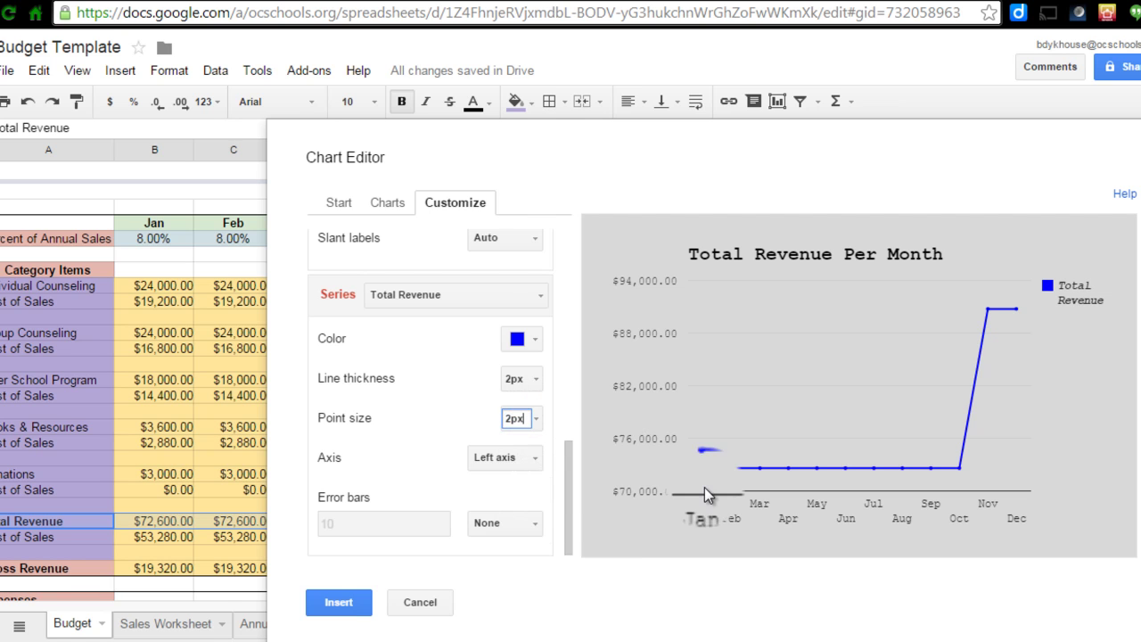
{"action": "mouse_move", "coordinate": [730, 480]}
{"action": "scroll", "coordinate": [407, 510], "scroll_direction": "up", "scroll_amount": 2}
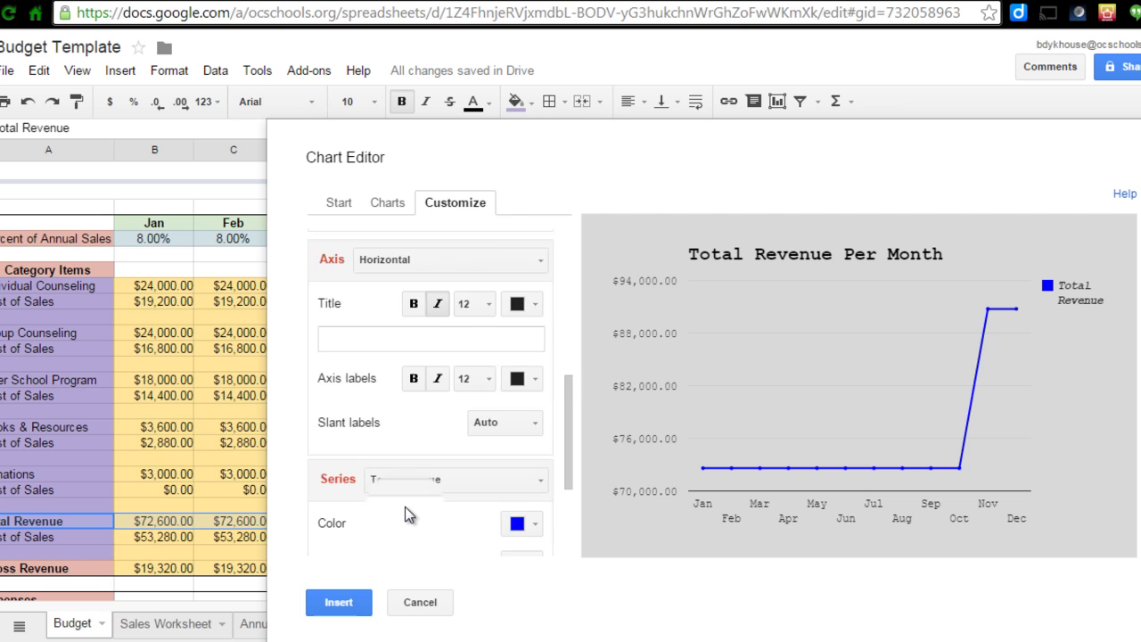
{"action": "scroll", "coordinate": [407, 515], "scroll_direction": "up", "scroll_amount": 4}
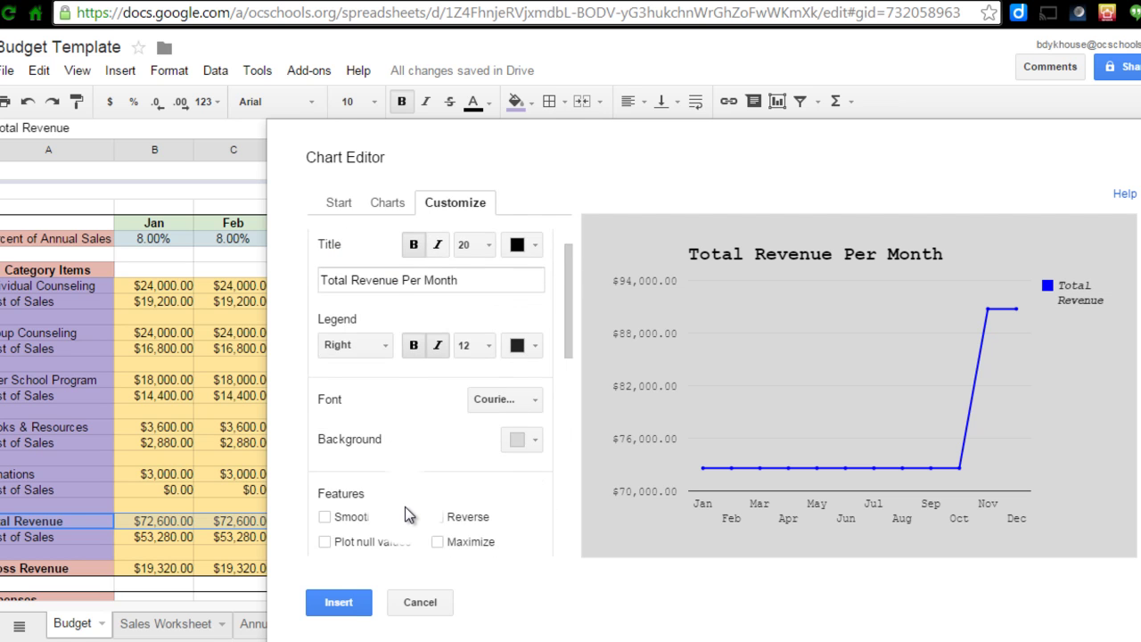
{"action": "scroll", "coordinate": [407, 515], "scroll_direction": "up", "scroll_amount": 1}
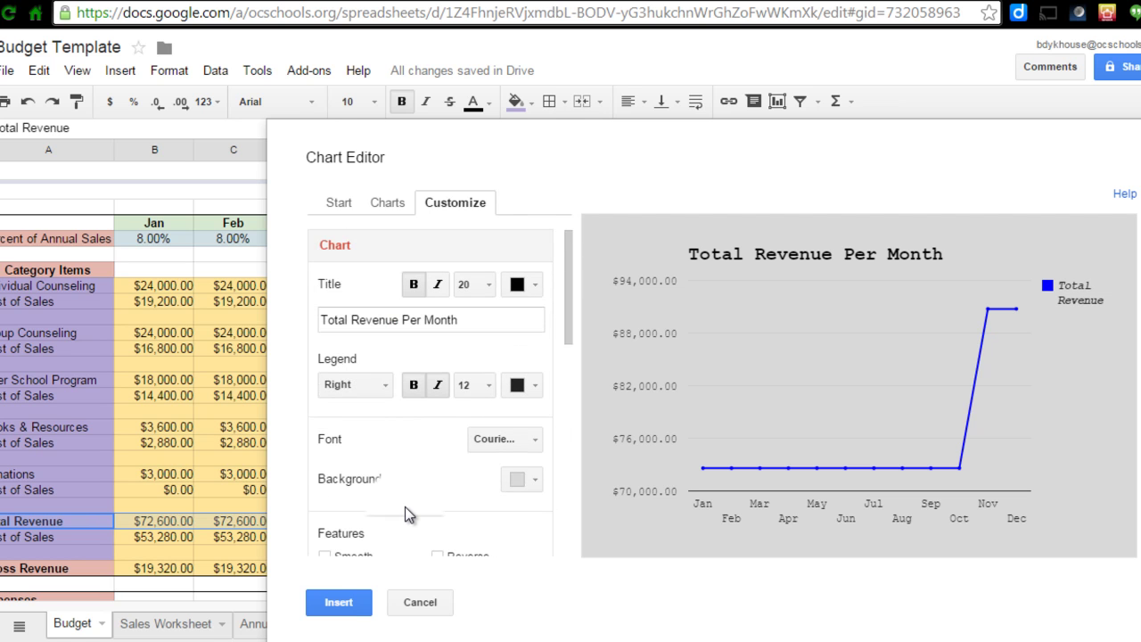
Insert the styled Total Revenue Per Month chart and move it onto its own sheet, Chart7
{"action": "left_click", "coordinate": [340, 604]}
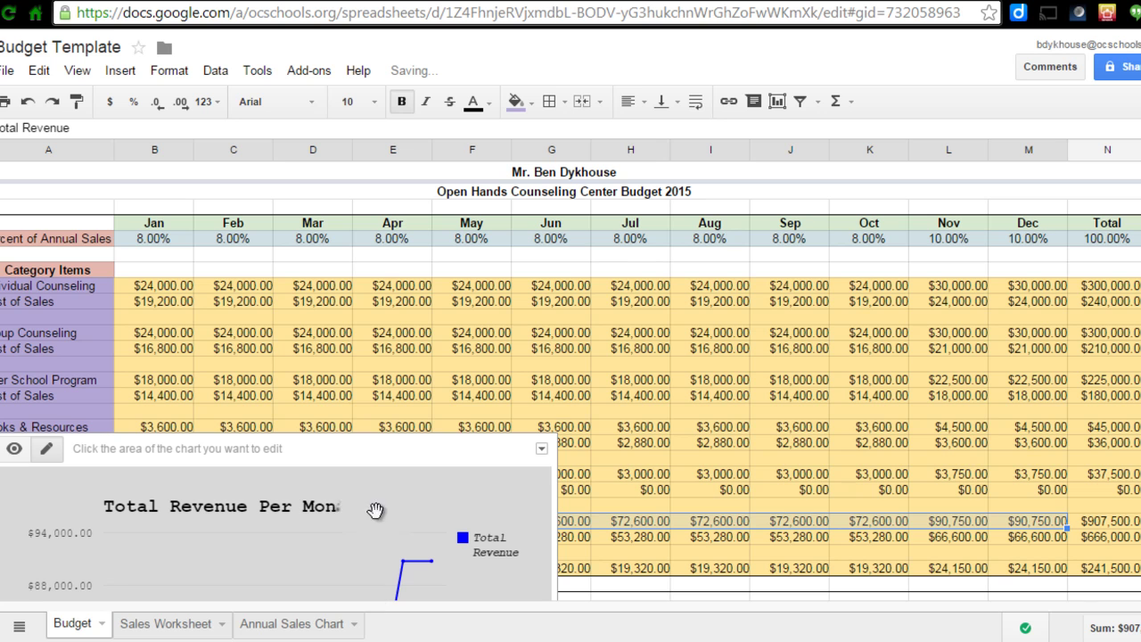
{"action": "left_click", "coordinate": [541, 448]}
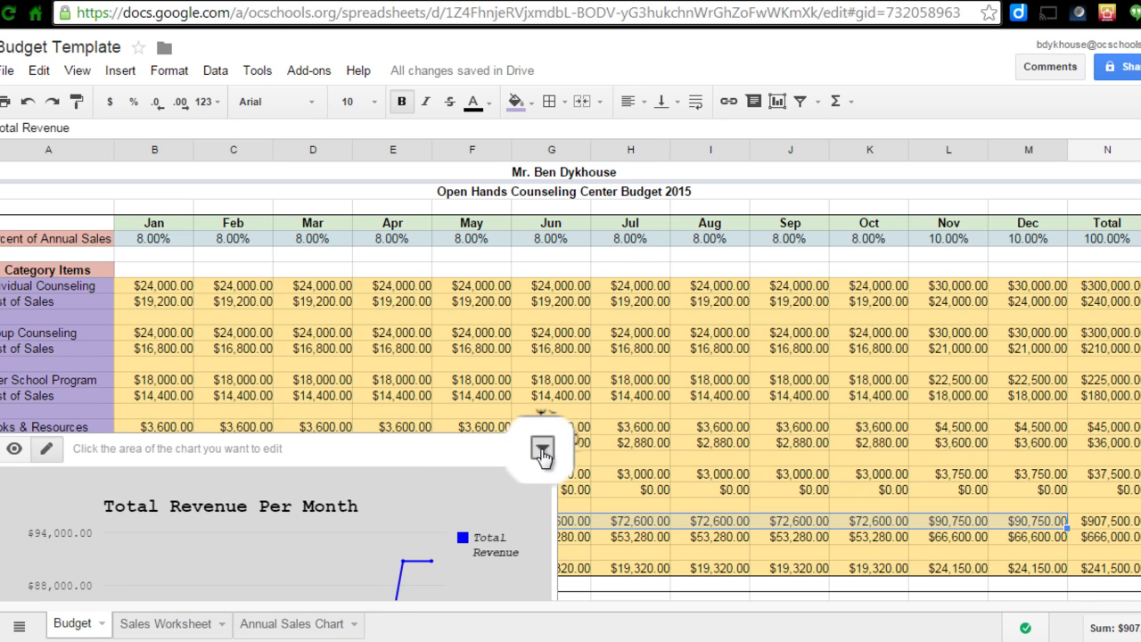
{"action": "left_click", "coordinate": [471, 476]}
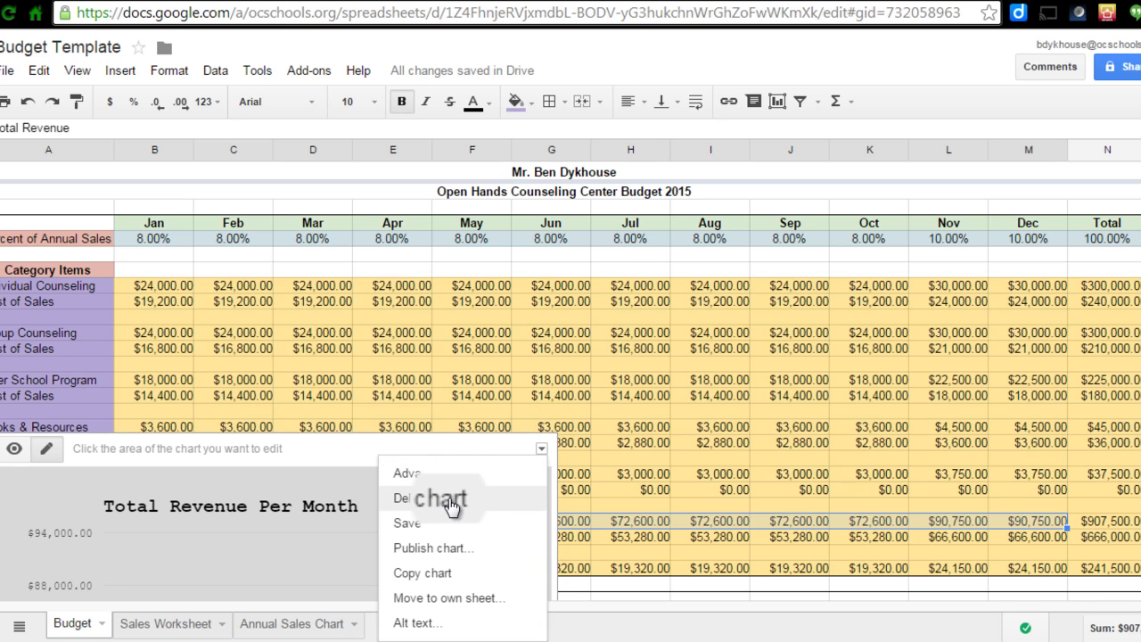
{"action": "left_click", "coordinate": [449, 599]}
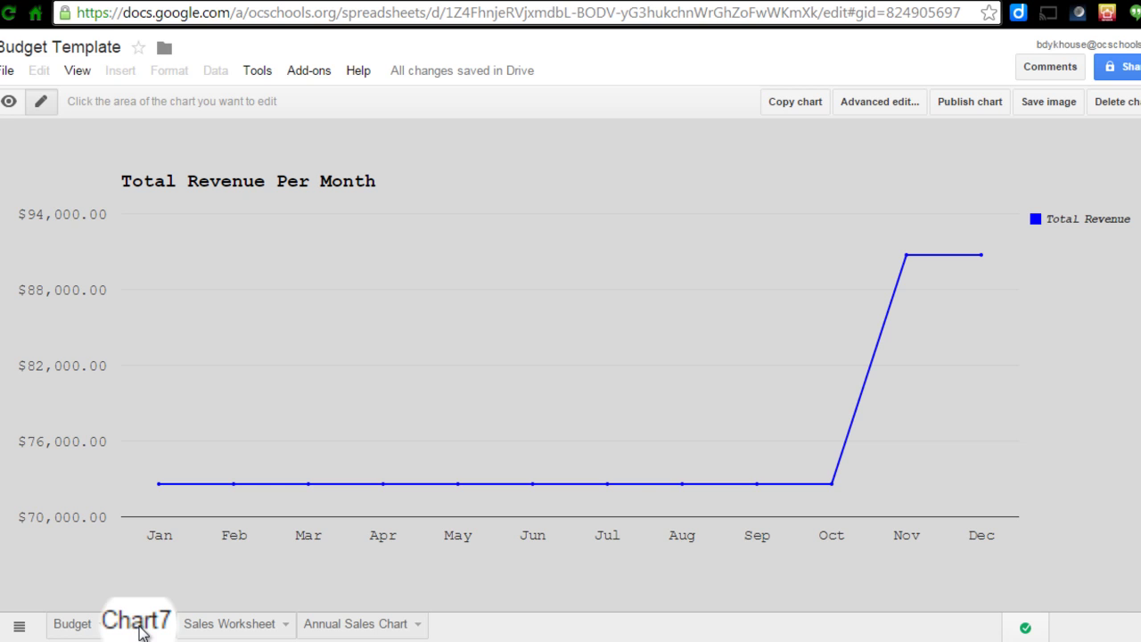
Rename the Chart7 tab to 'Total Revenue Chart' and drag it to the end, after Annual Sales Chart
{"action": "double_click", "coordinate": [139, 624]}
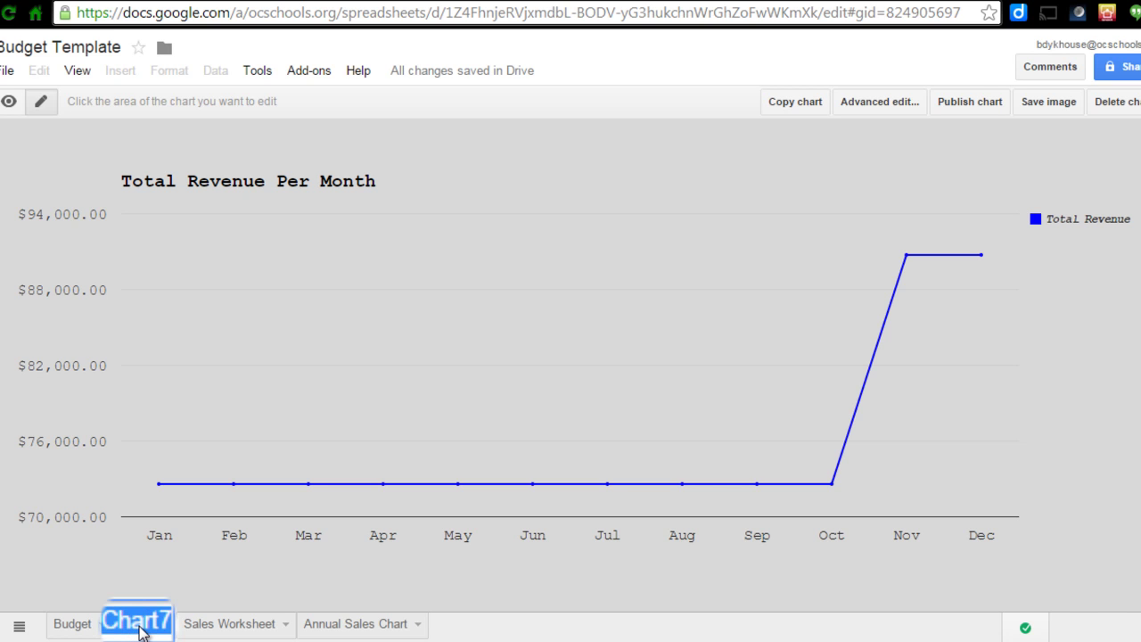
{"action": "type", "text": "Total R"}
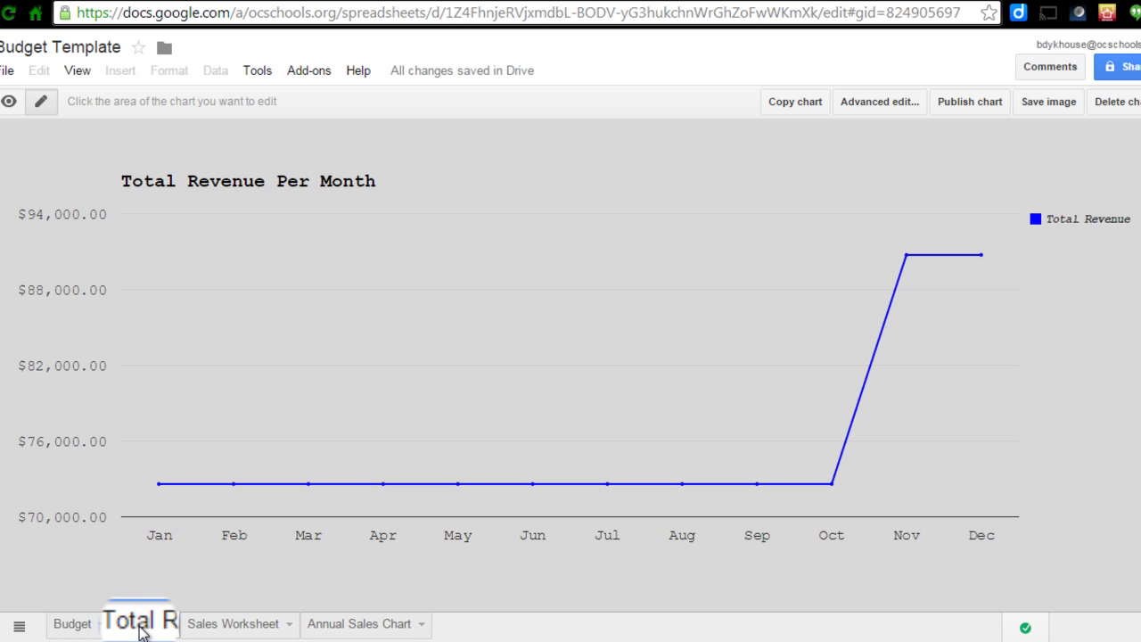
{"action": "type", "text": "evenue Per Mon"}
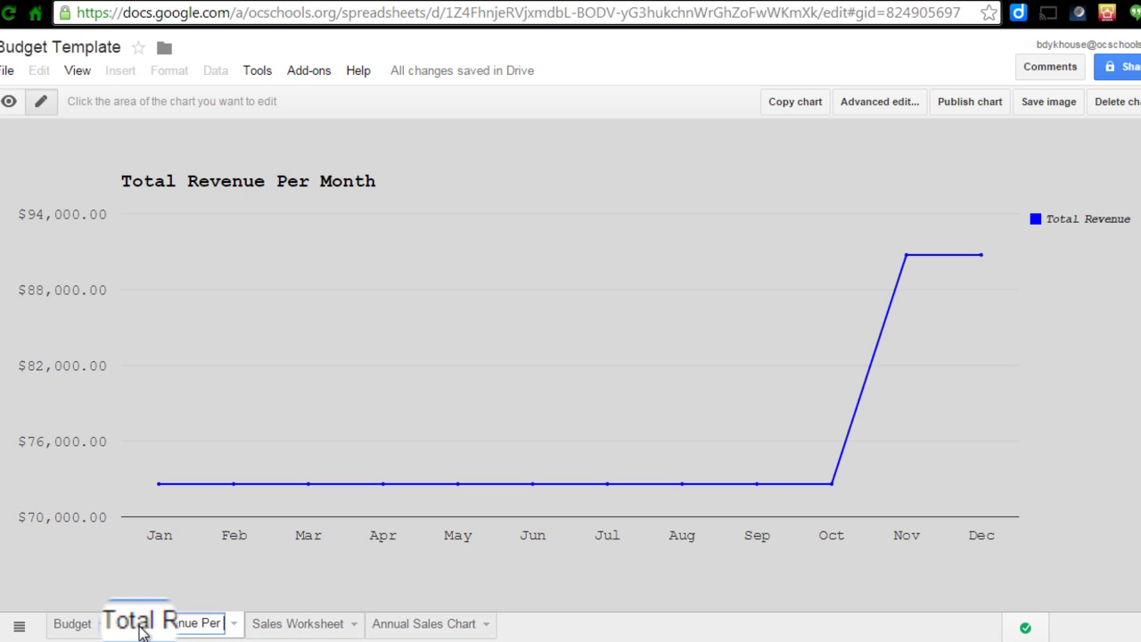
{"action": "type", "text": "th C"}
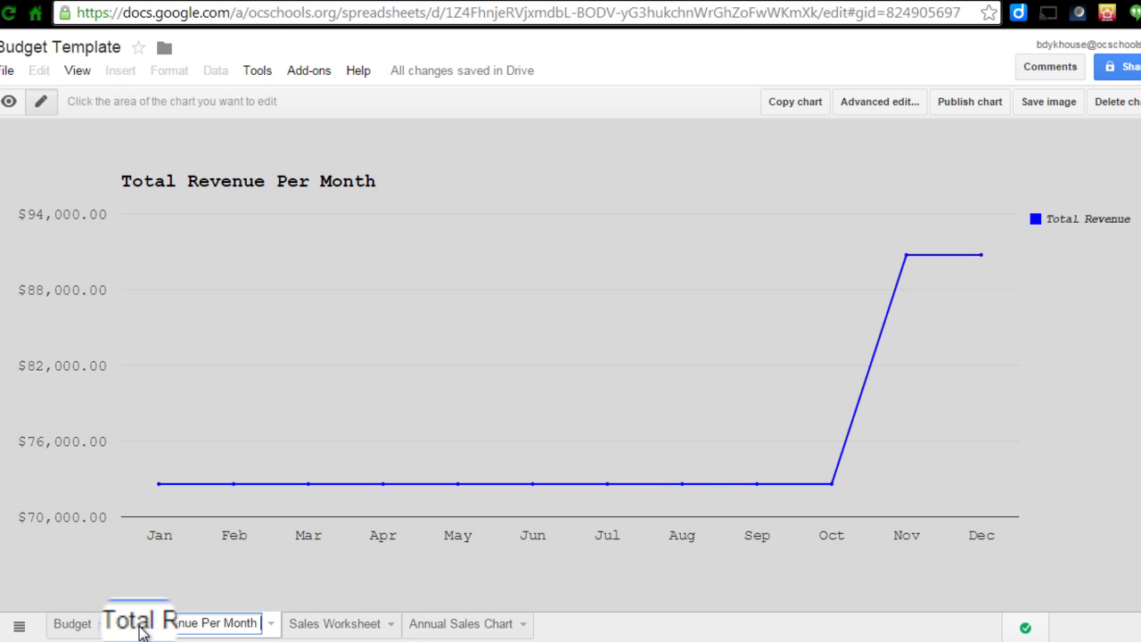
{"action": "key", "text": "BackSpace"}
{"action": "key", "text": "BackSpace"}
{"action": "key", "text": "BackSpace"}
{"action": "key", "text": "BackSpace"}
{"action": "key", "text": "BackSpace"}
{"action": "key", "text": "BackSpace"}
{"action": "key", "text": "BackSpace"}
{"action": "key", "text": "BackSpace"}
{"action": "key", "text": "BackSpace"}
{"action": "key", "text": "BackSpace"}
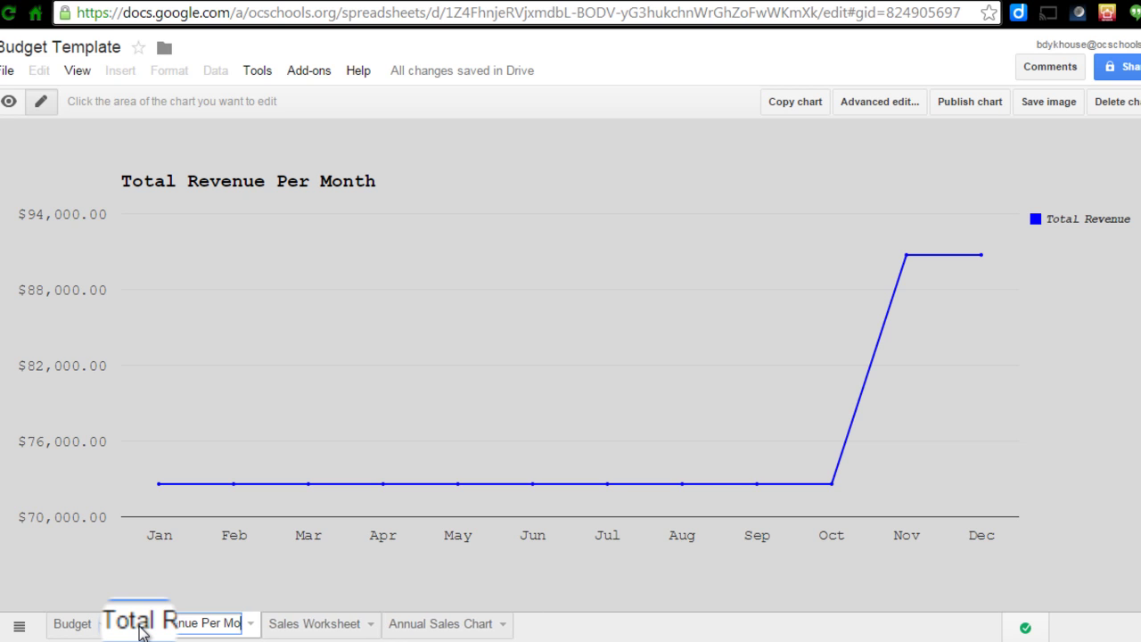
{"action": "key", "text": "BackSpace"}
{"action": "type", "text": "Chart"}
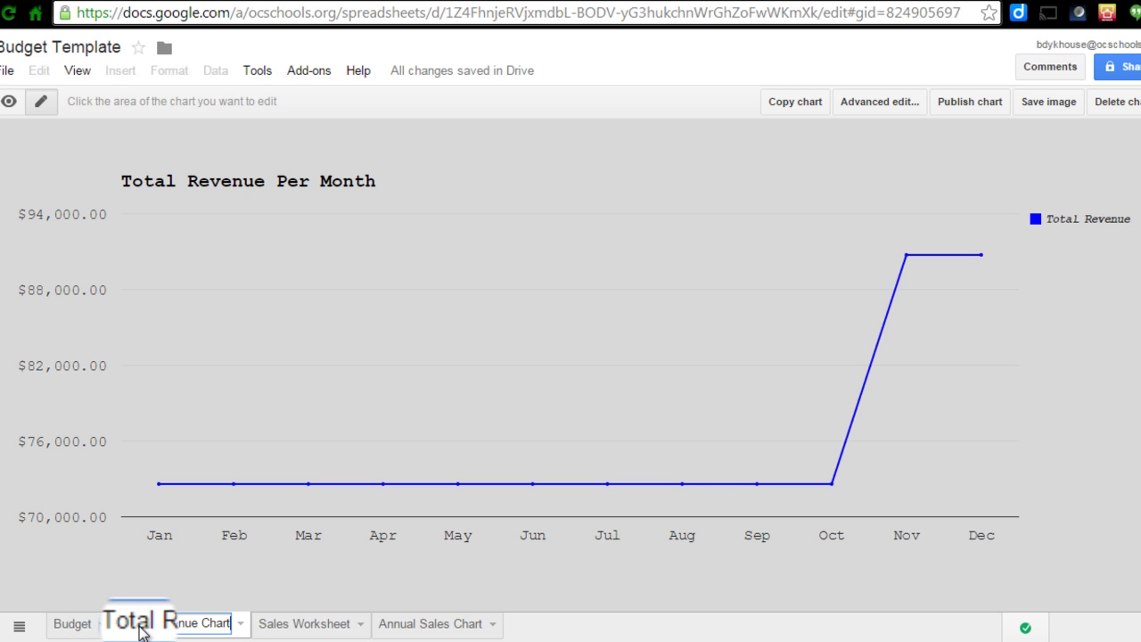
{"action": "key", "text": "Return"}
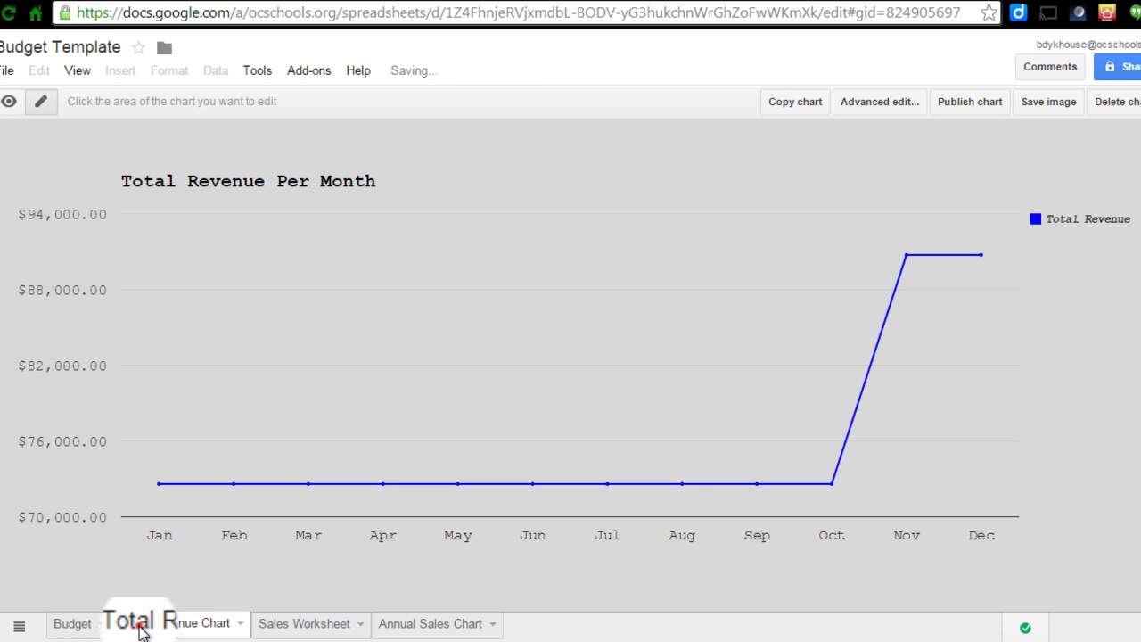
{"action": "left_click_drag", "start_coordinate": [139, 630], "coordinate": [440, 630]}
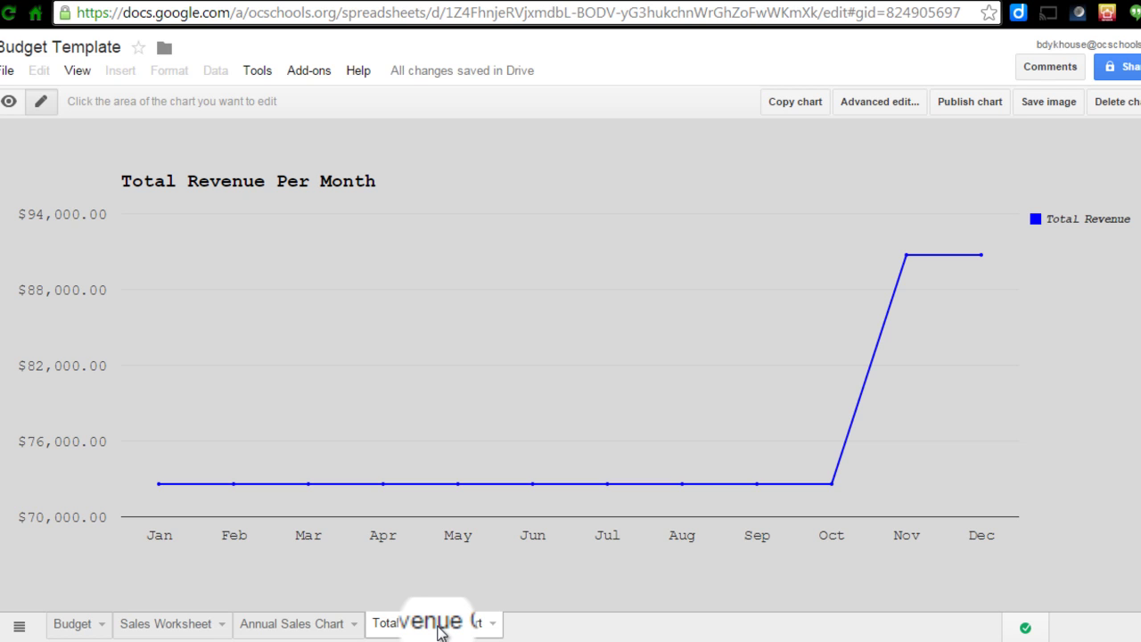